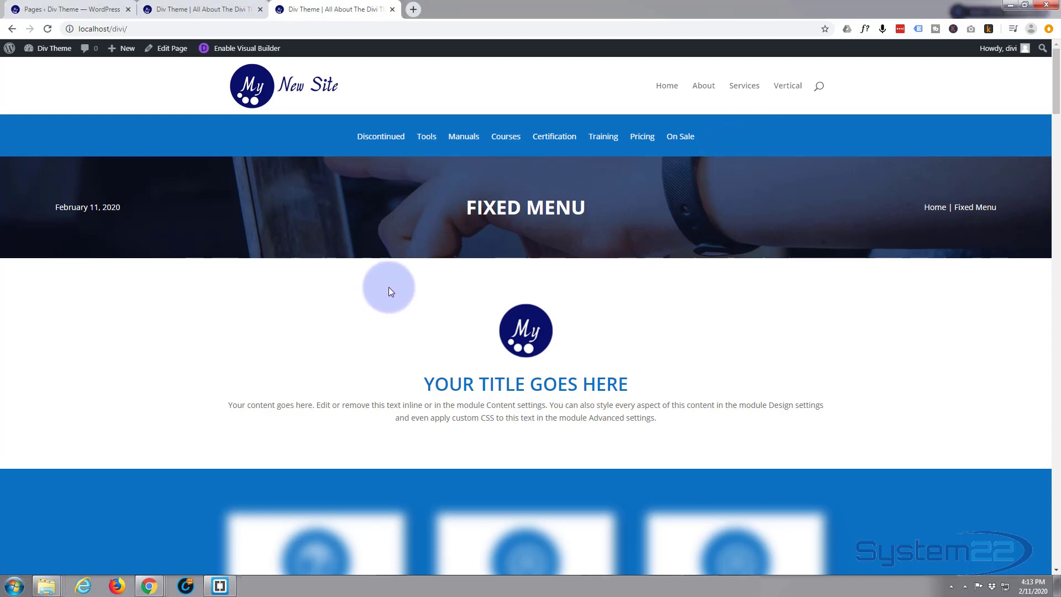
- Enable the Visual Builder on the Fixed Menu page and insert a fullwidth section below the banner
scroll(389, 288, down, 7)
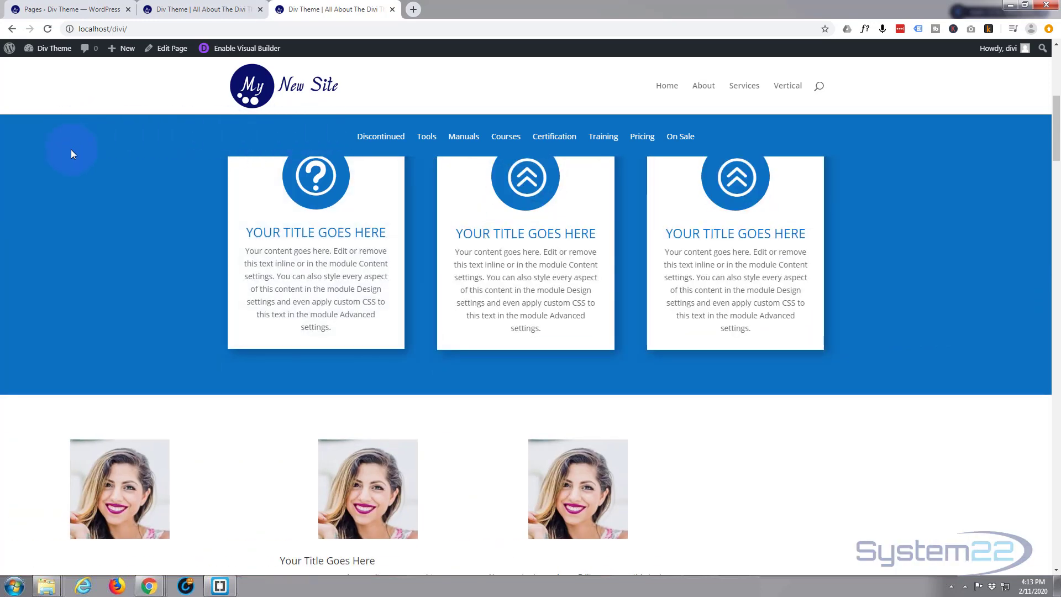
scroll(61, 174, up, 7)
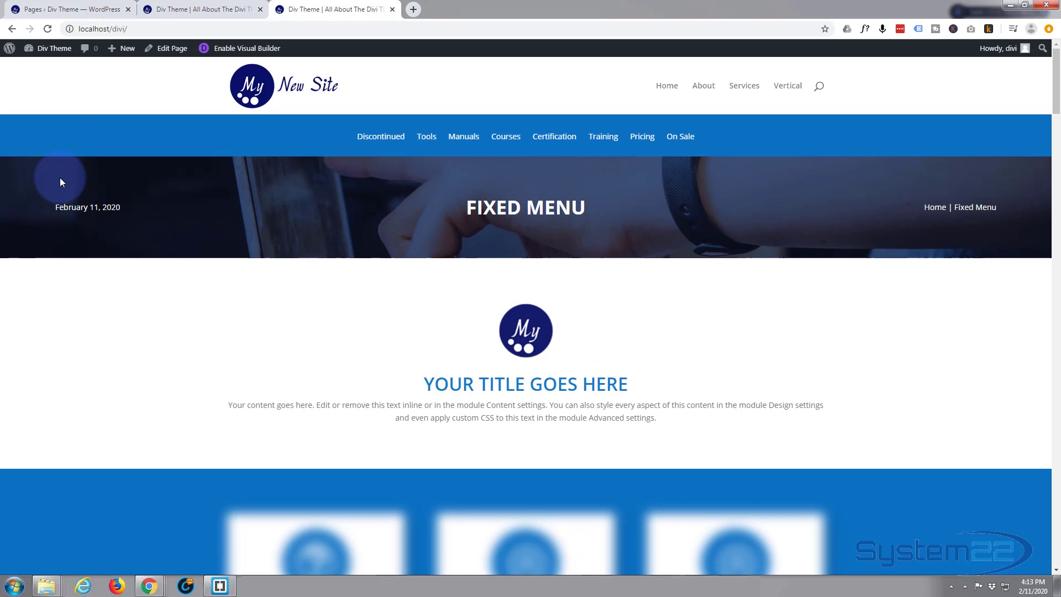
scroll(60, 178, down, 7)
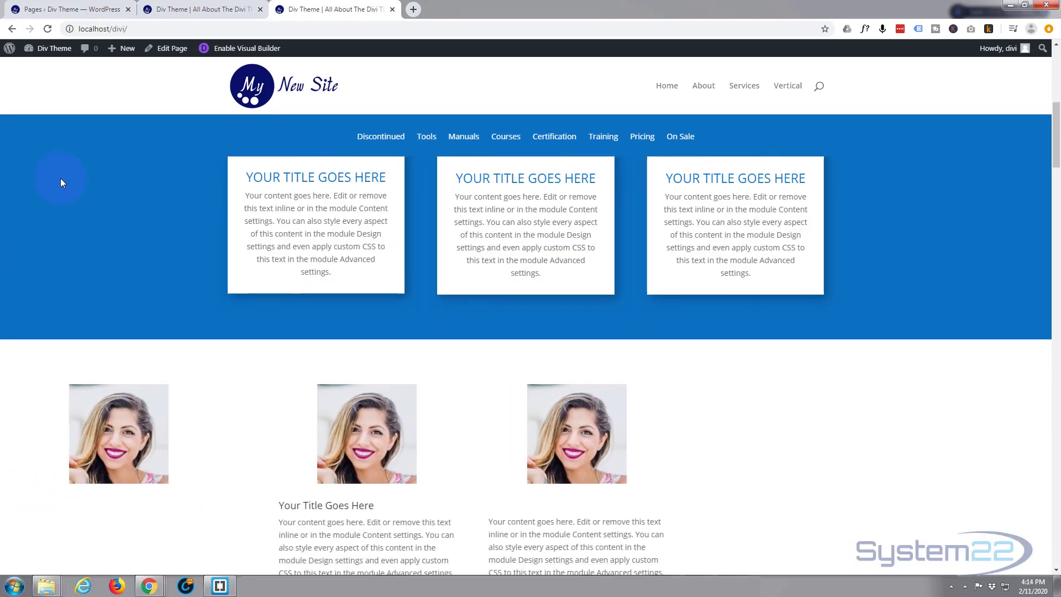
scroll(61, 178, up, 7)
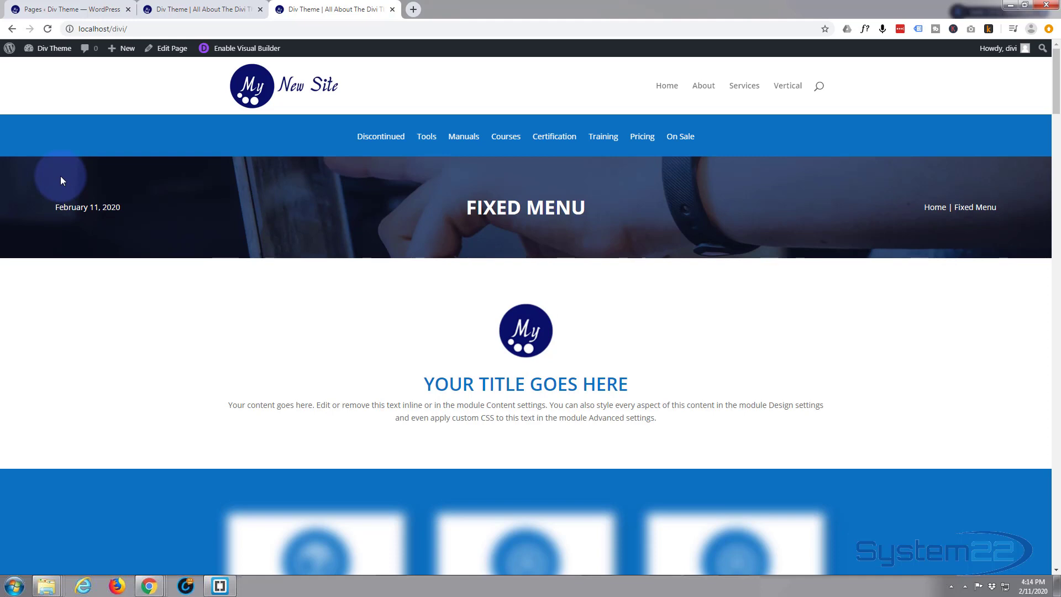
click(186, 8)
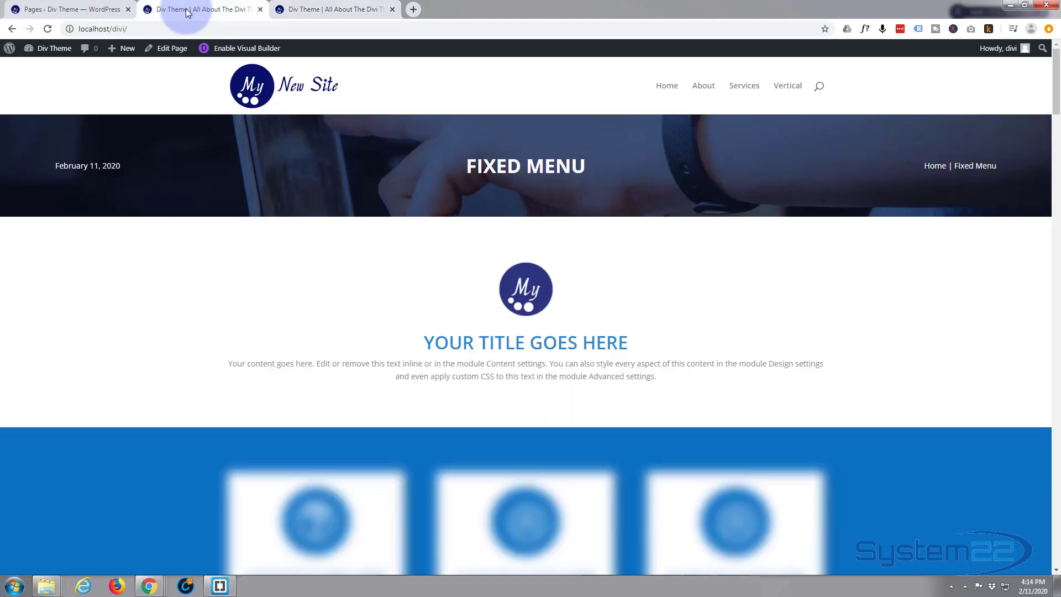
click(237, 50)
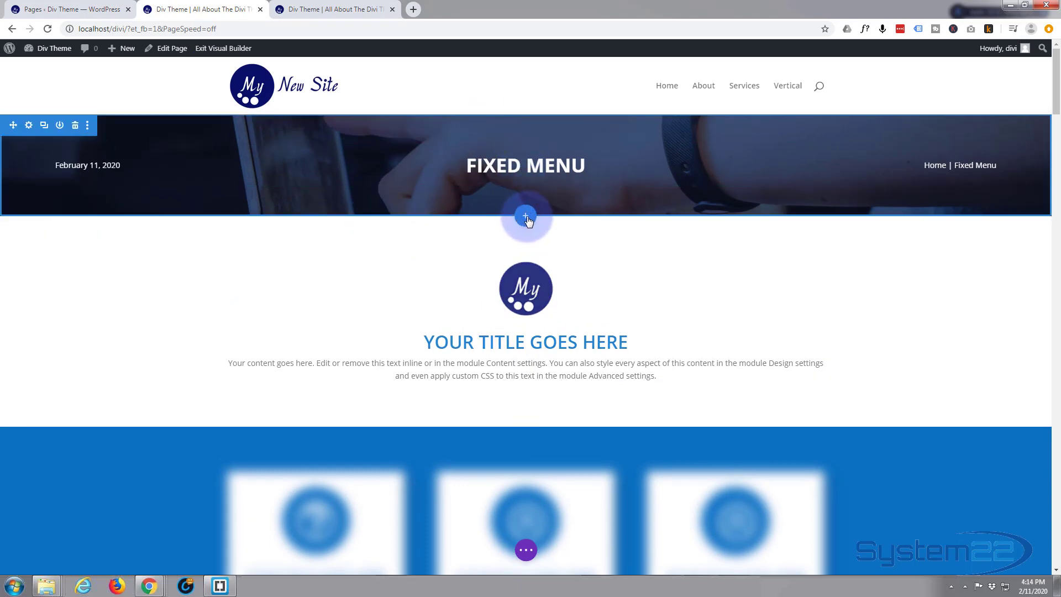
click(526, 217)
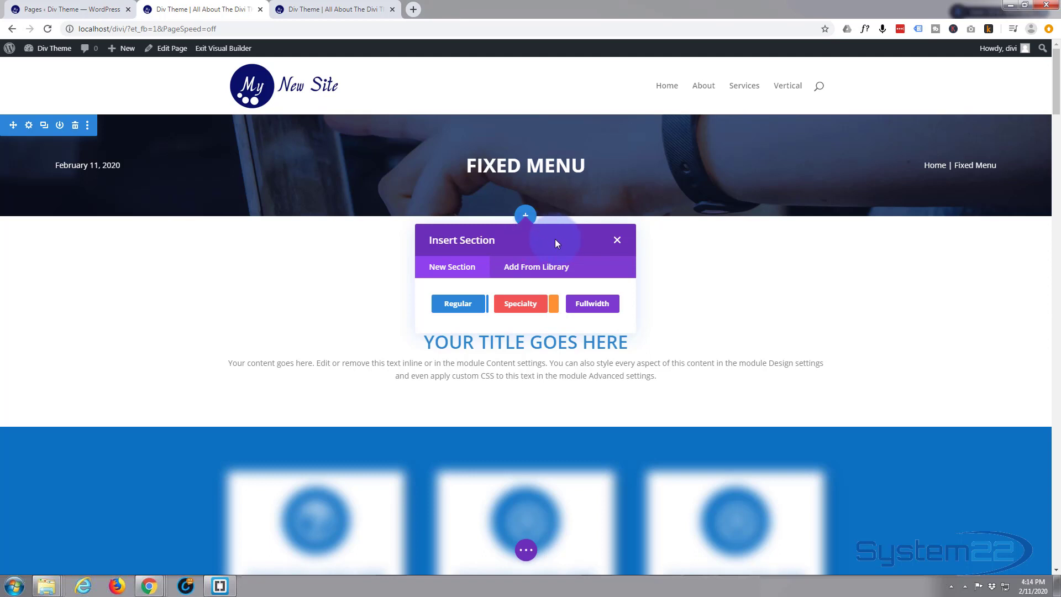
click(593, 305)
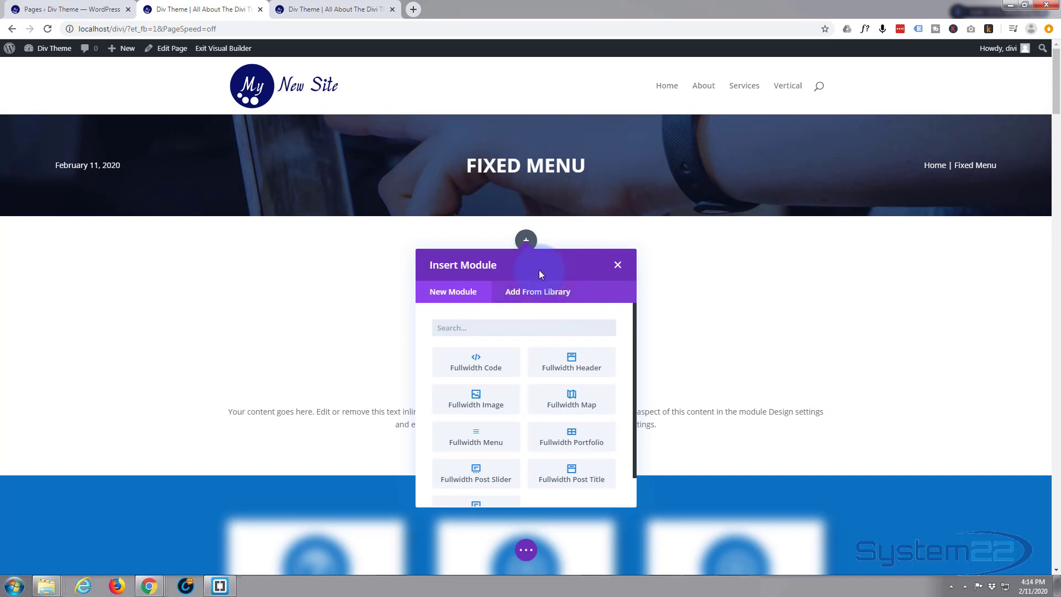
- Add a Fullwidth Menu module to the new section and set it to show the 'fixed' menu
click(475, 440)
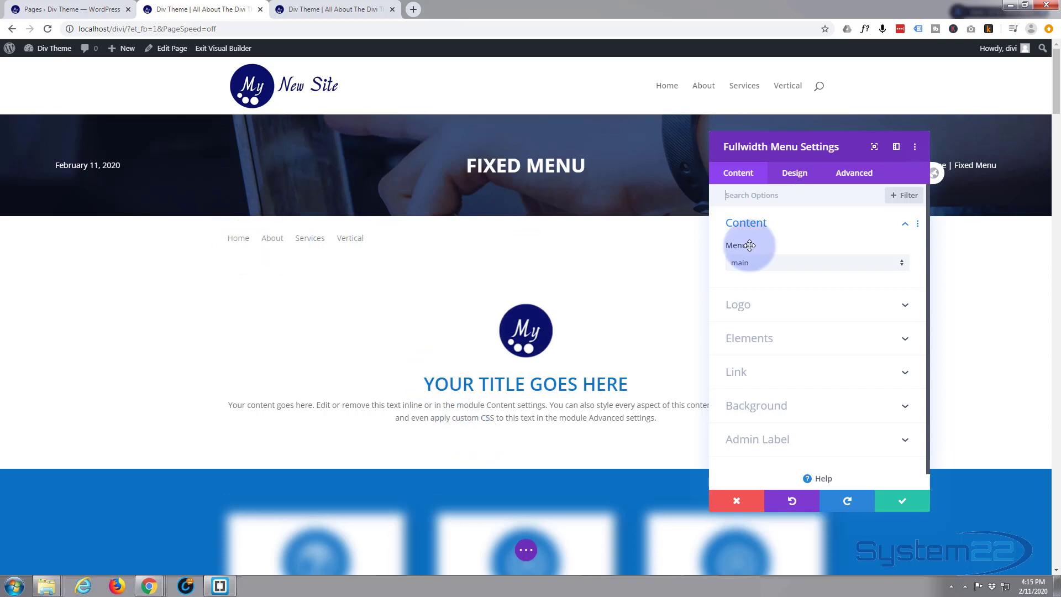
click(801, 267)
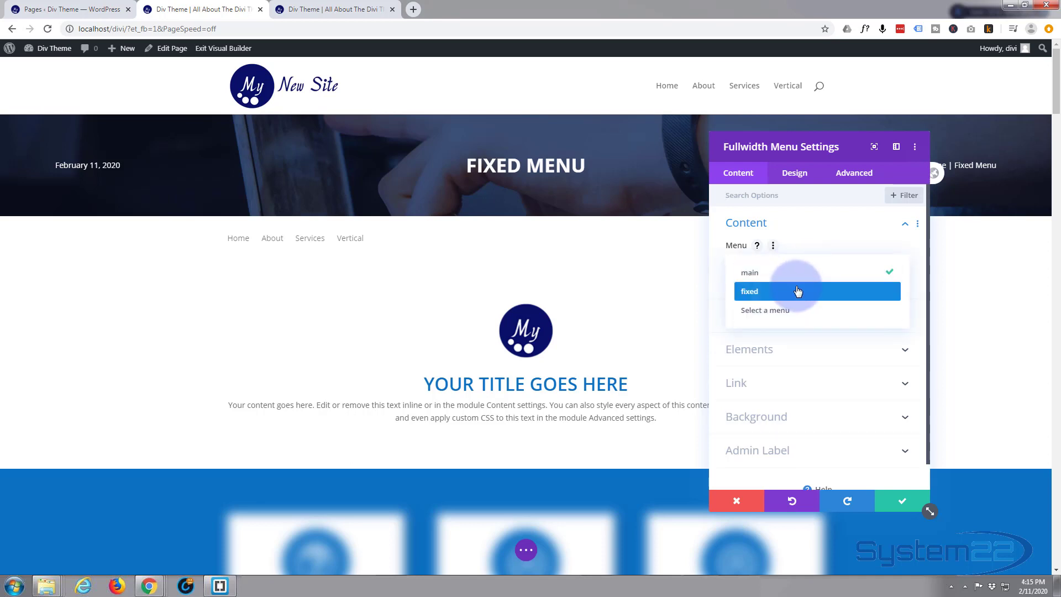
click(751, 293)
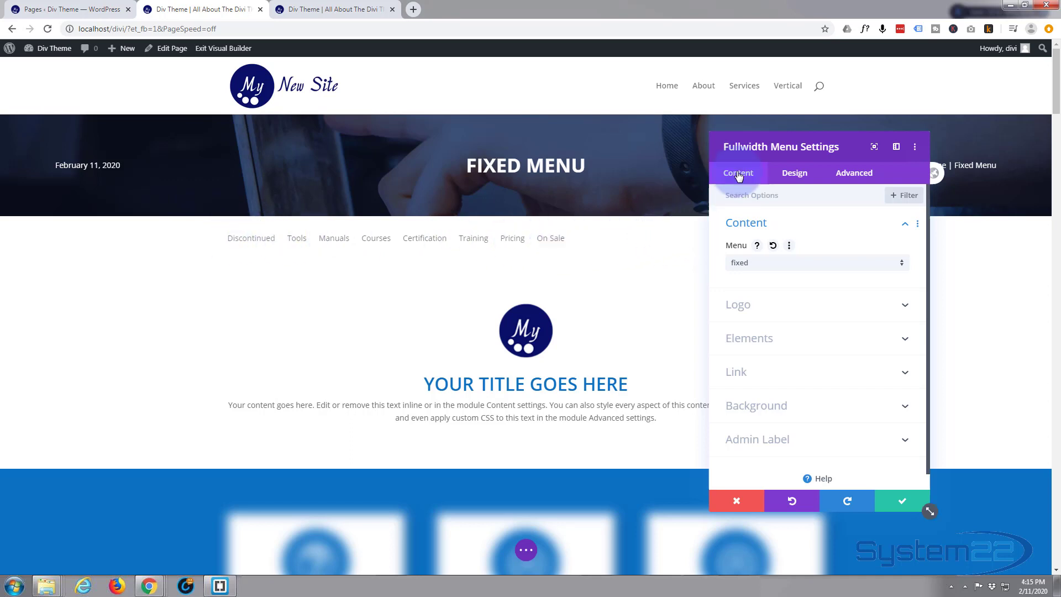
- Give the fullwidth menu module a #0c71c3 blue background
click(756, 407)
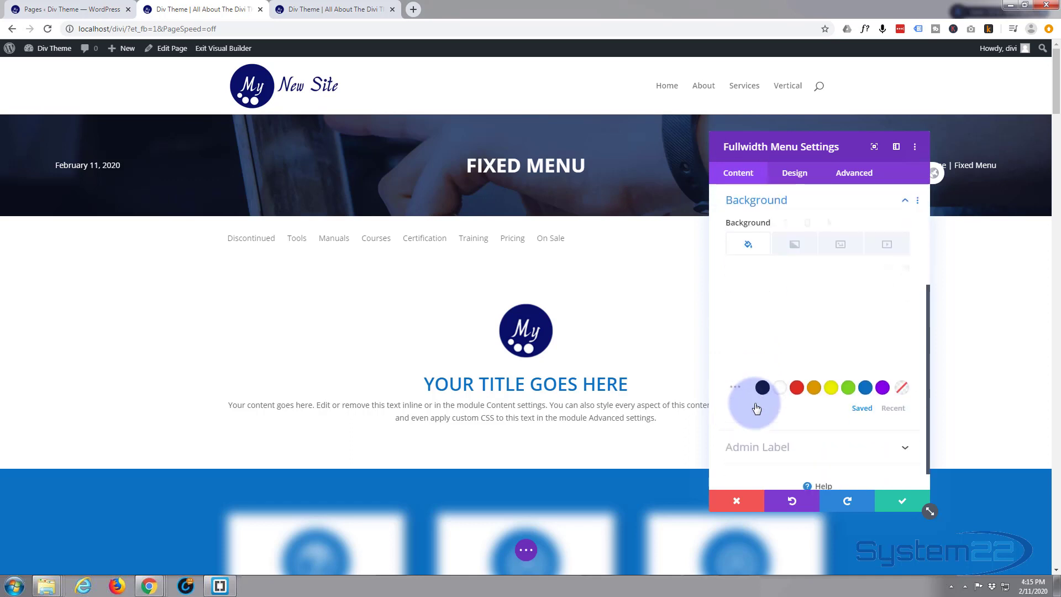
click(866, 389)
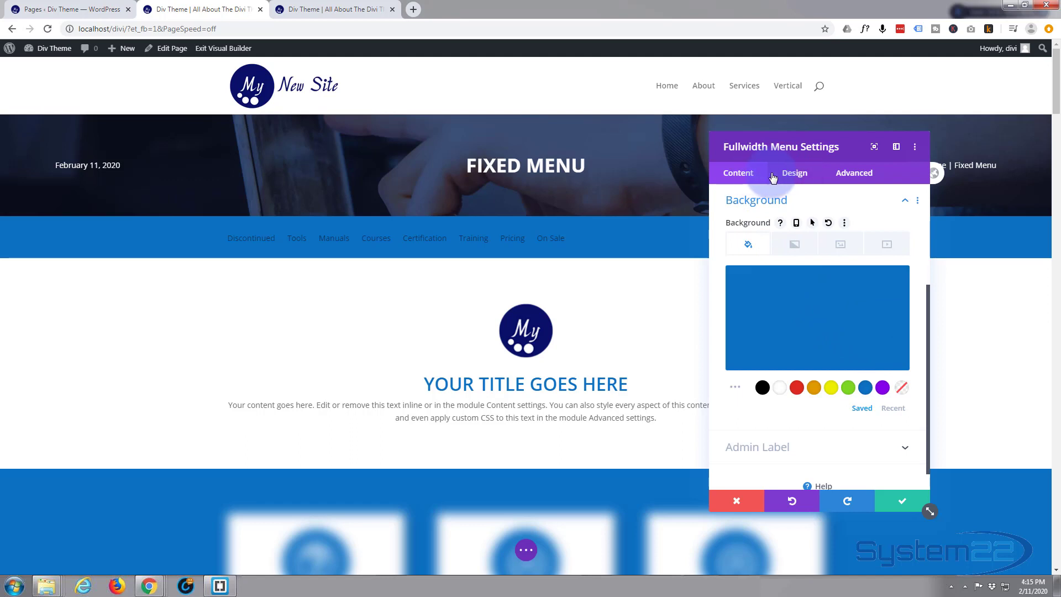
click(793, 176)
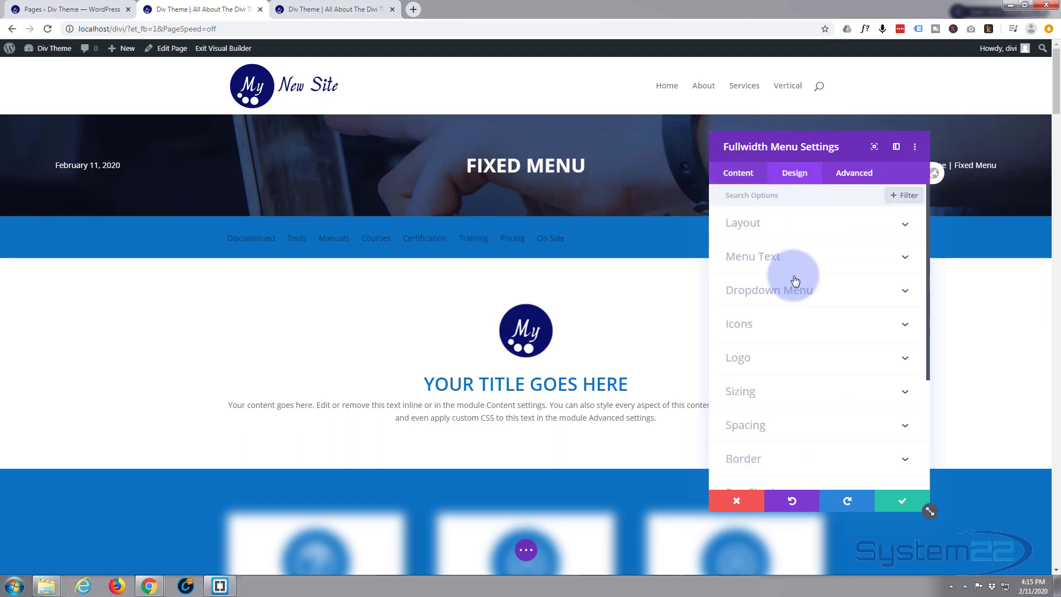
click(809, 259)
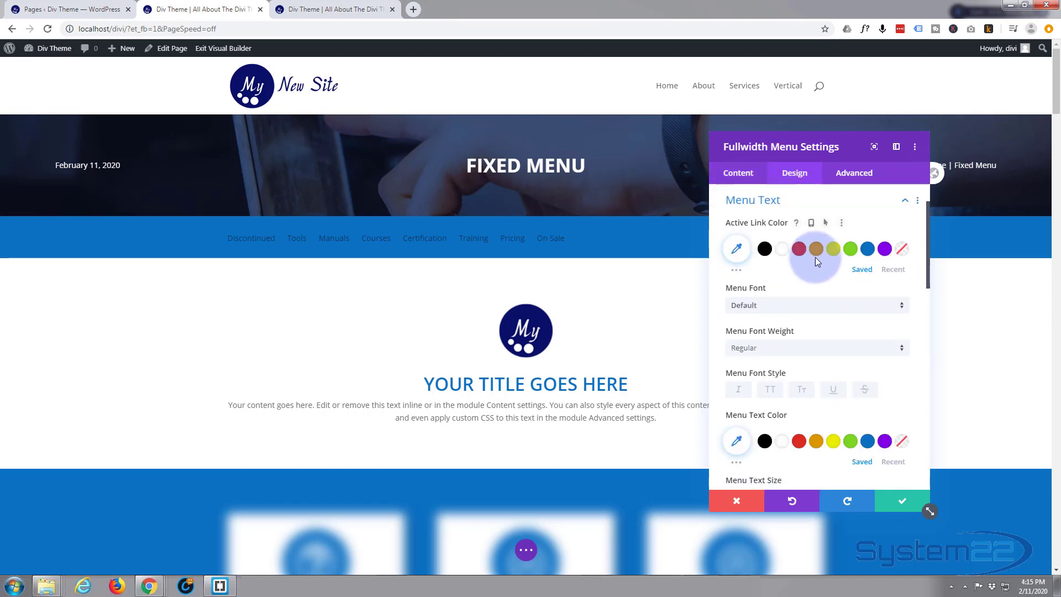
- Make the active link and menu text colours white, keeping the Default font and Regular weight
click(782, 250)
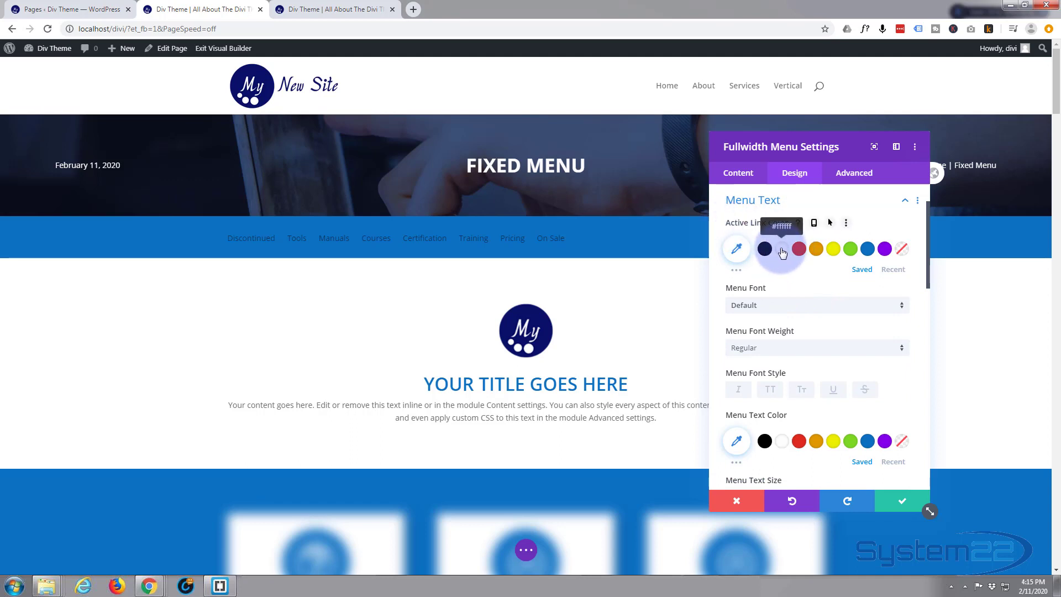
click(784, 444)
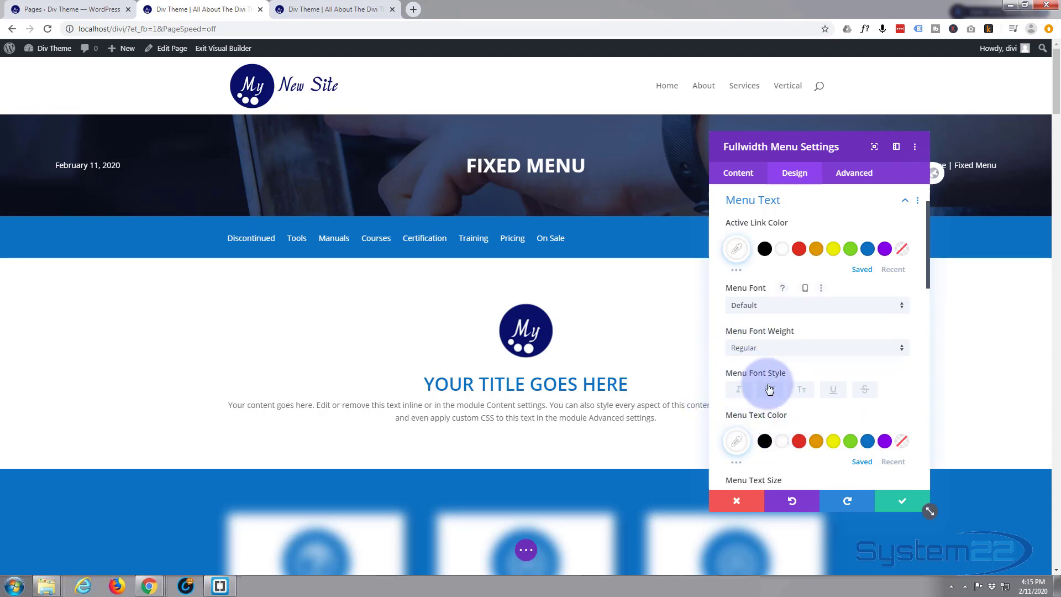
click(818, 350)
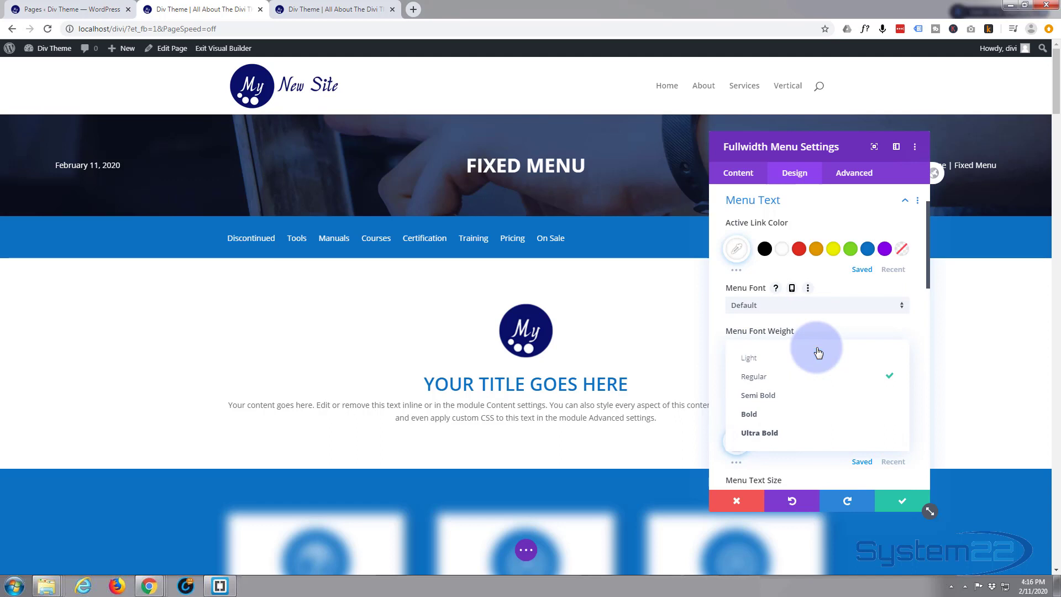
click(818, 352)
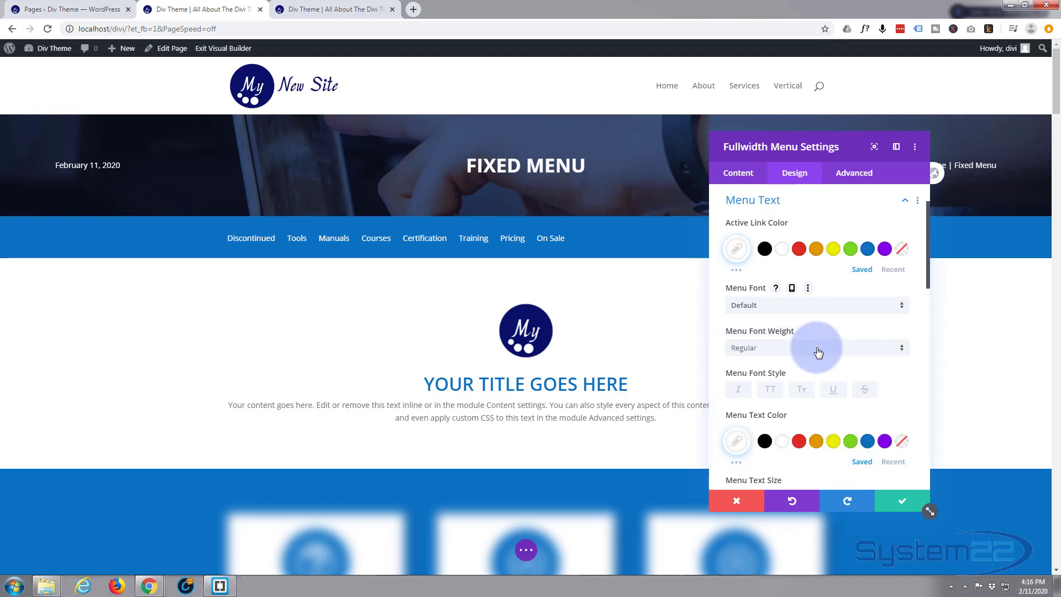
click(830, 306)
scroll(901, 298, down, 5)
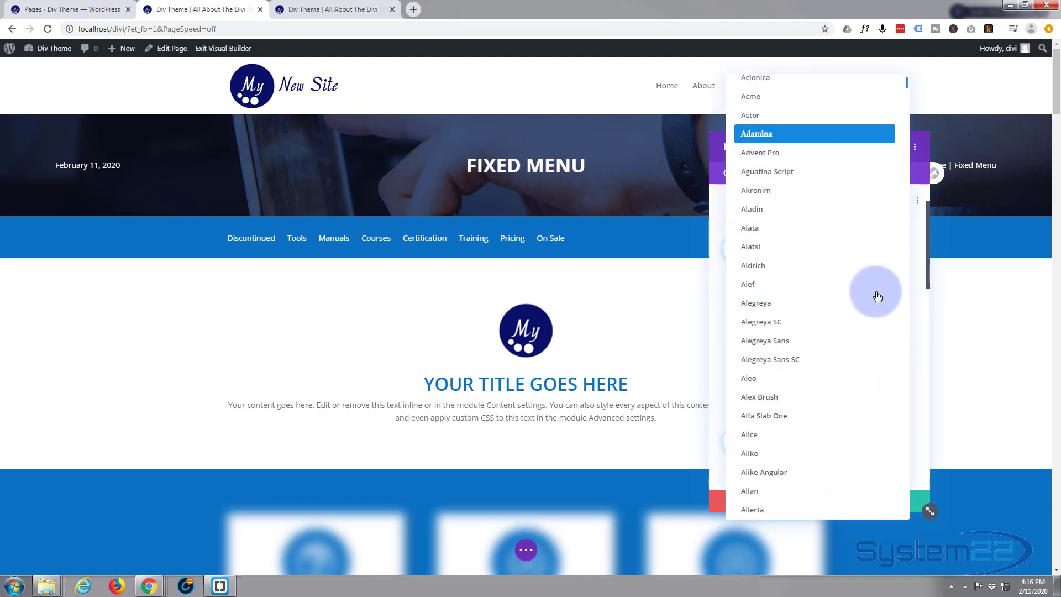
scroll(877, 294, down, 5)
scroll(878, 293, up, 7)
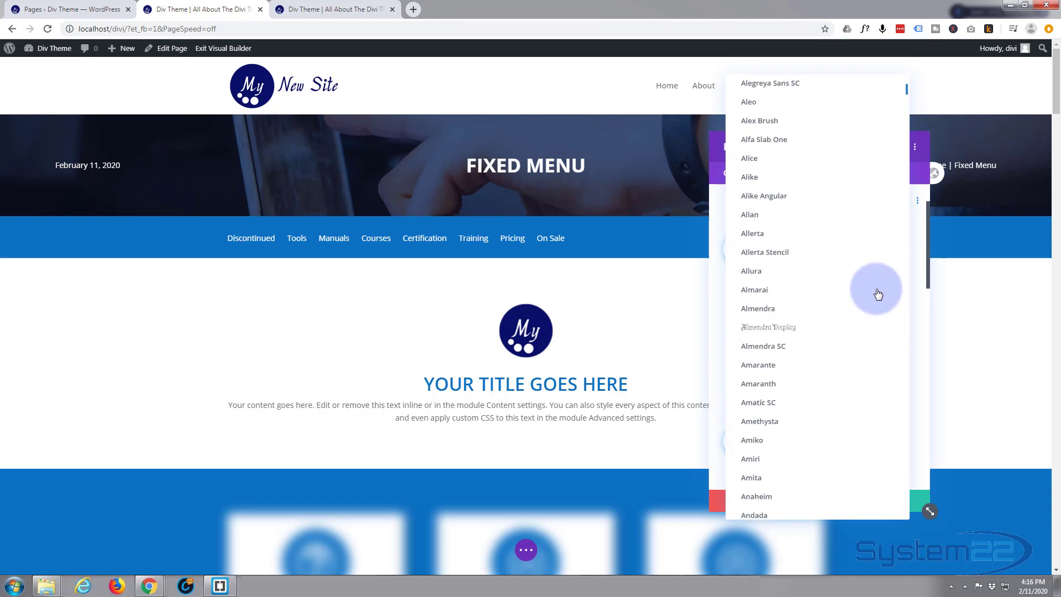
click(922, 354)
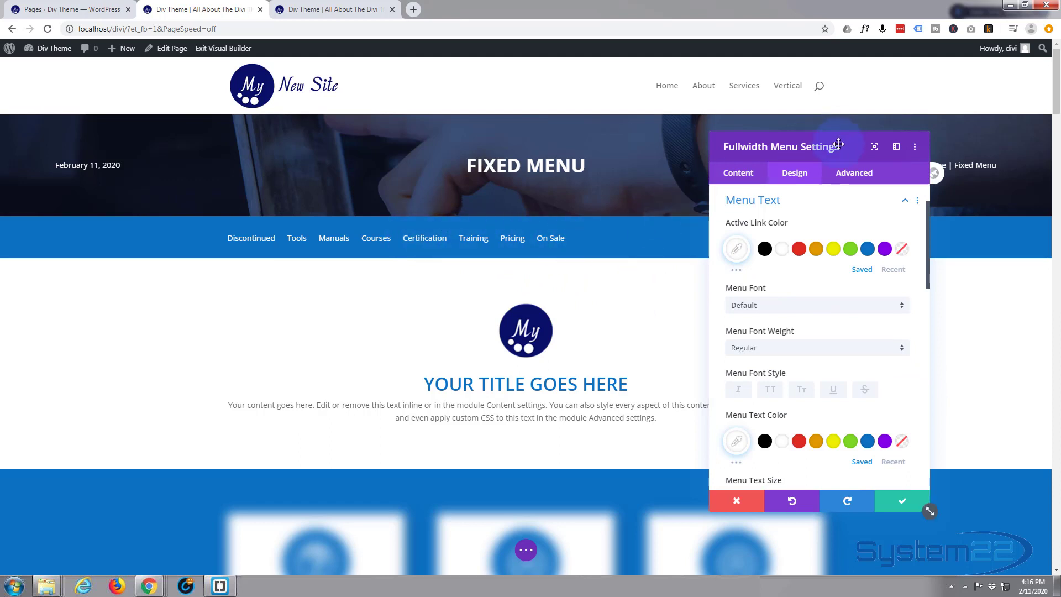
drag(844, 172, 835, 279)
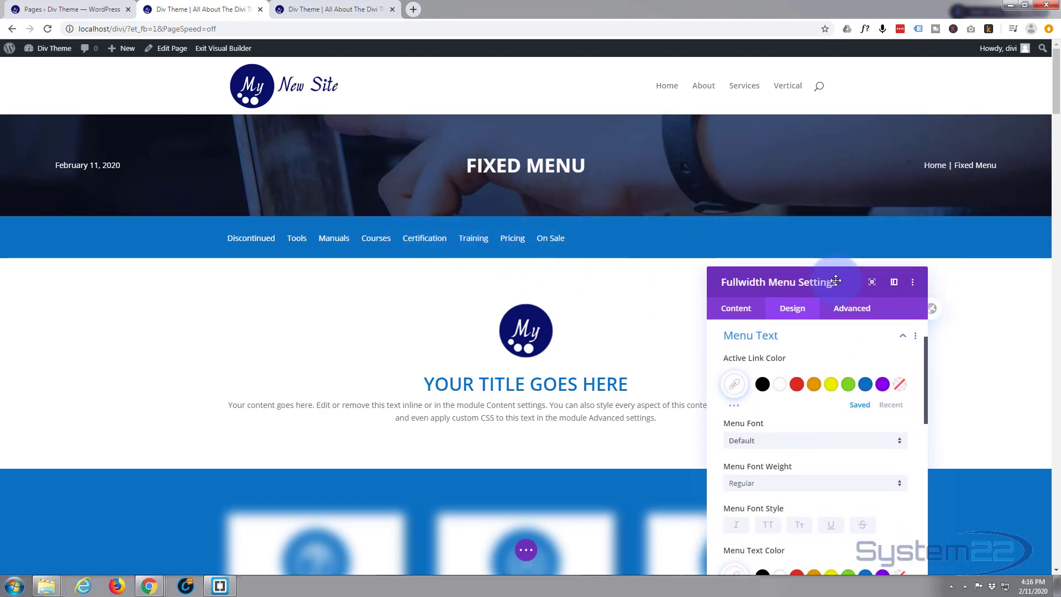
click(804, 336)
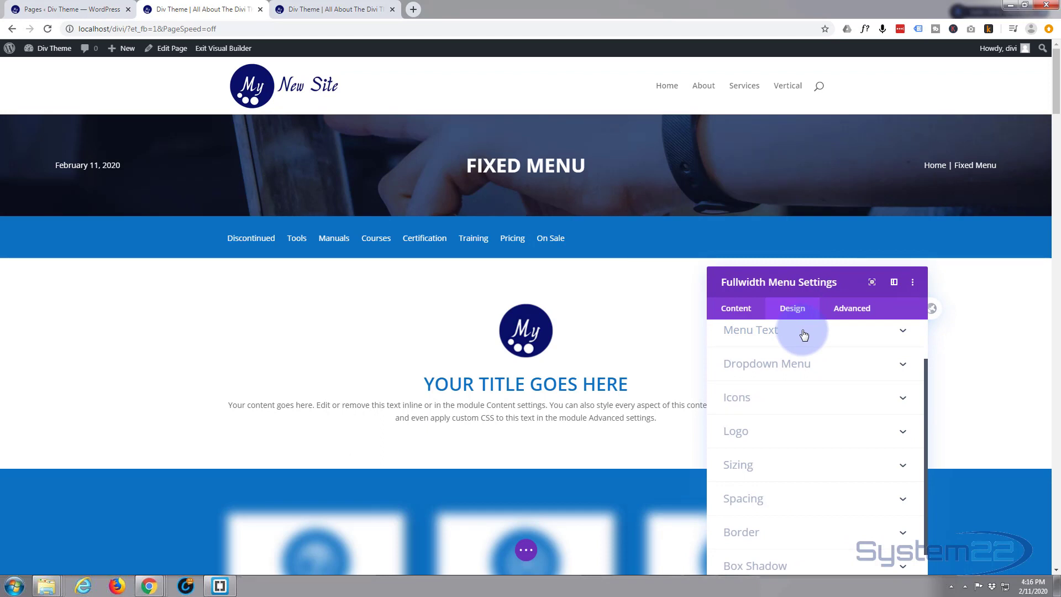
scroll(802, 336, up, 2)
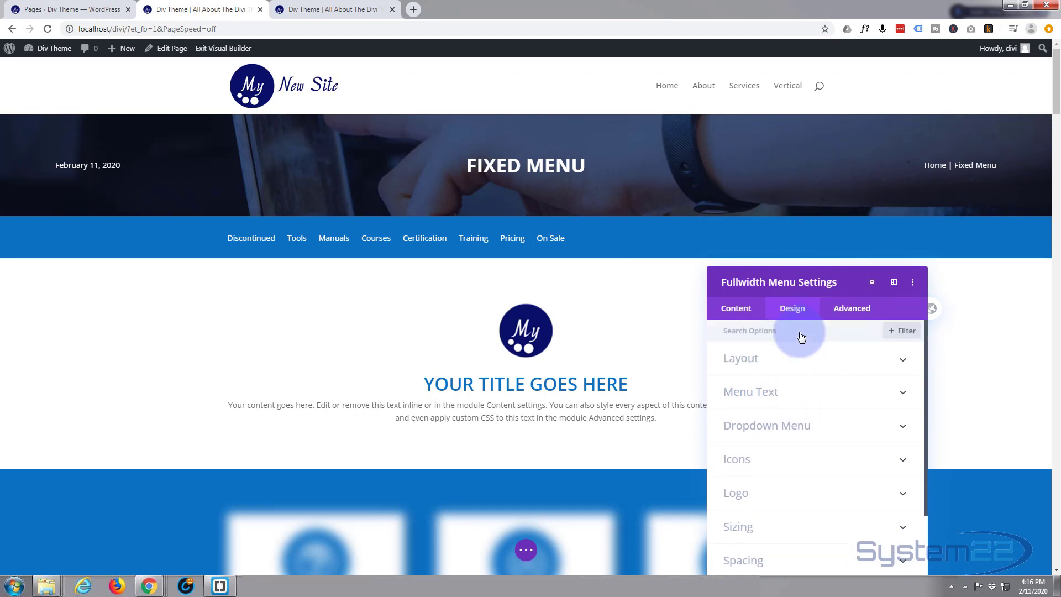
click(793, 360)
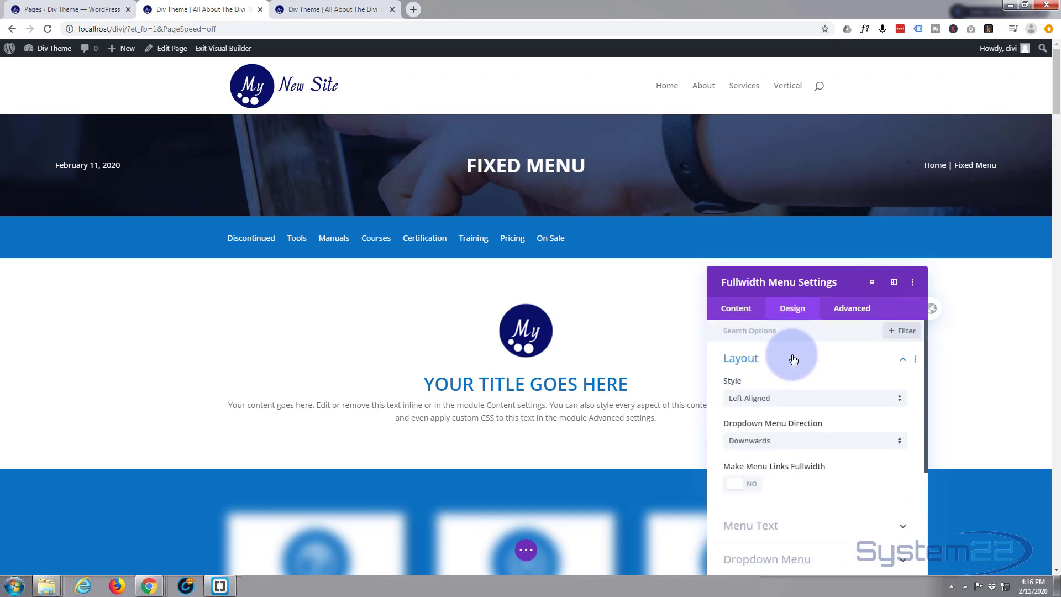
click(803, 400)
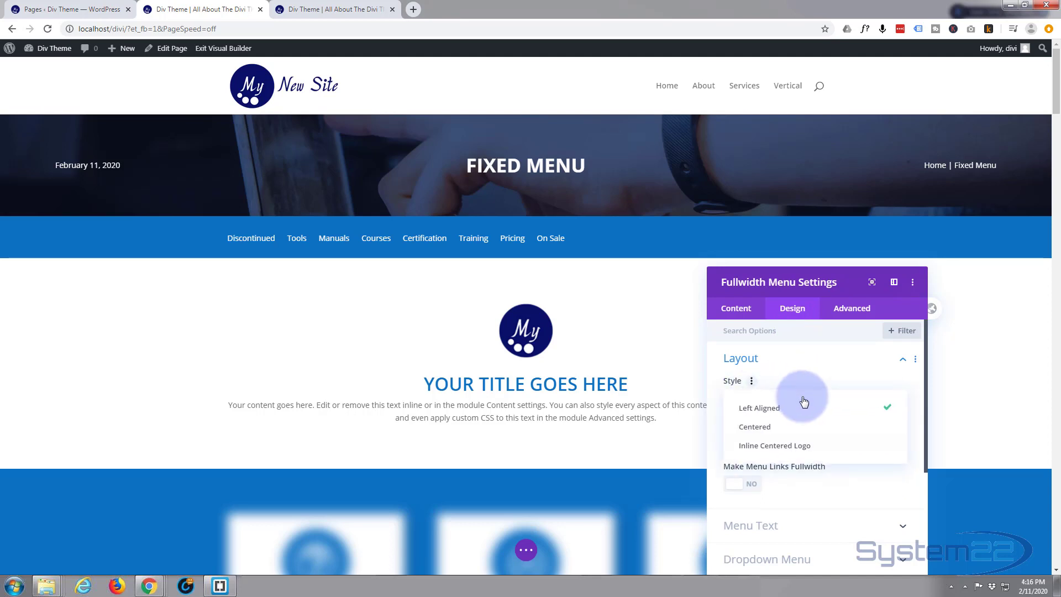
click(757, 433)
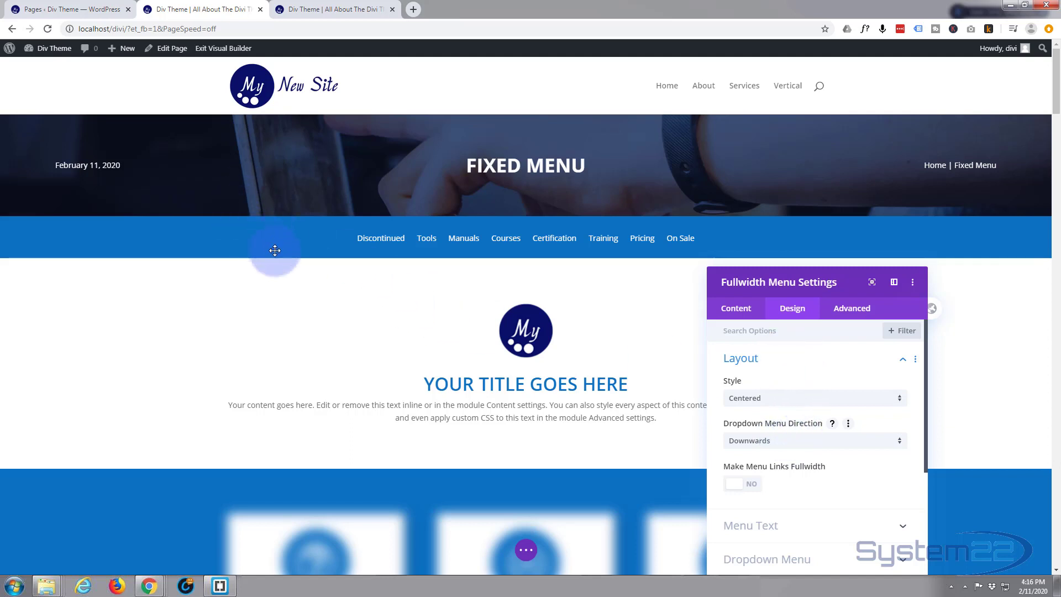
click(804, 403)
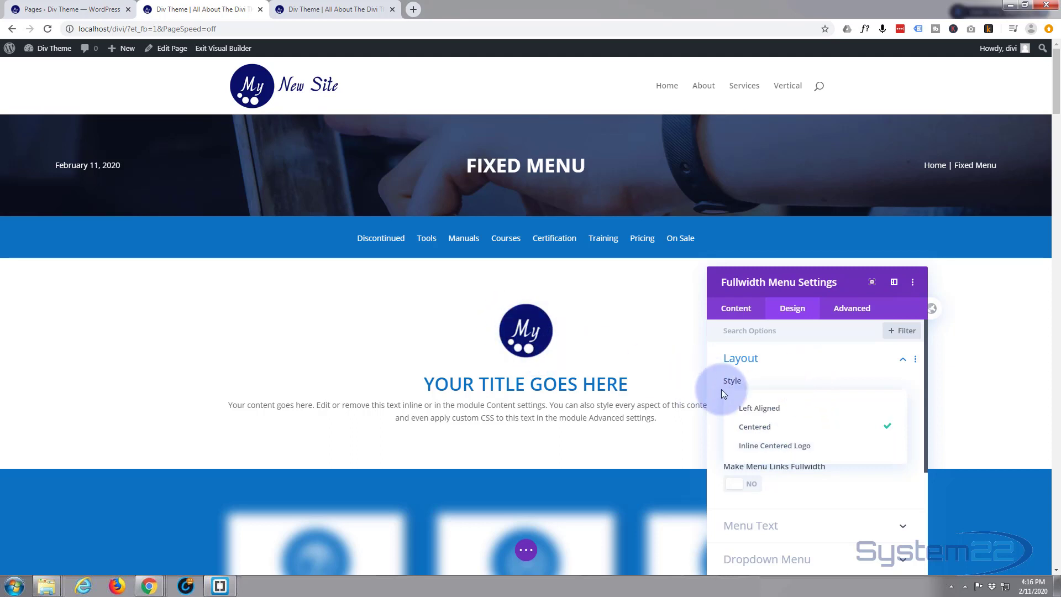
click(907, 380)
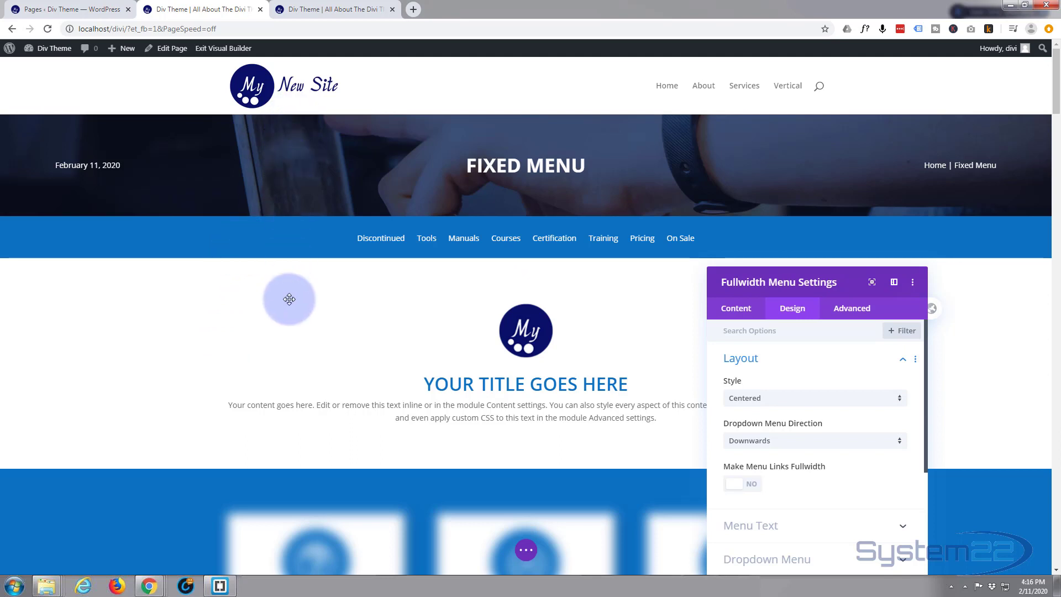
scroll(289, 299, down, 3)
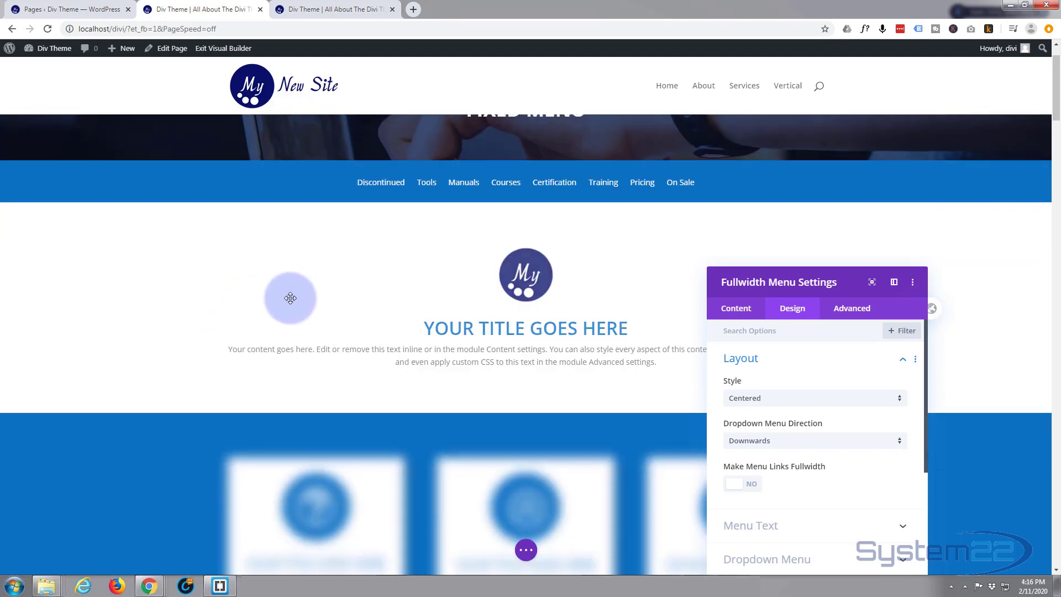
scroll(291, 298, down, 5)
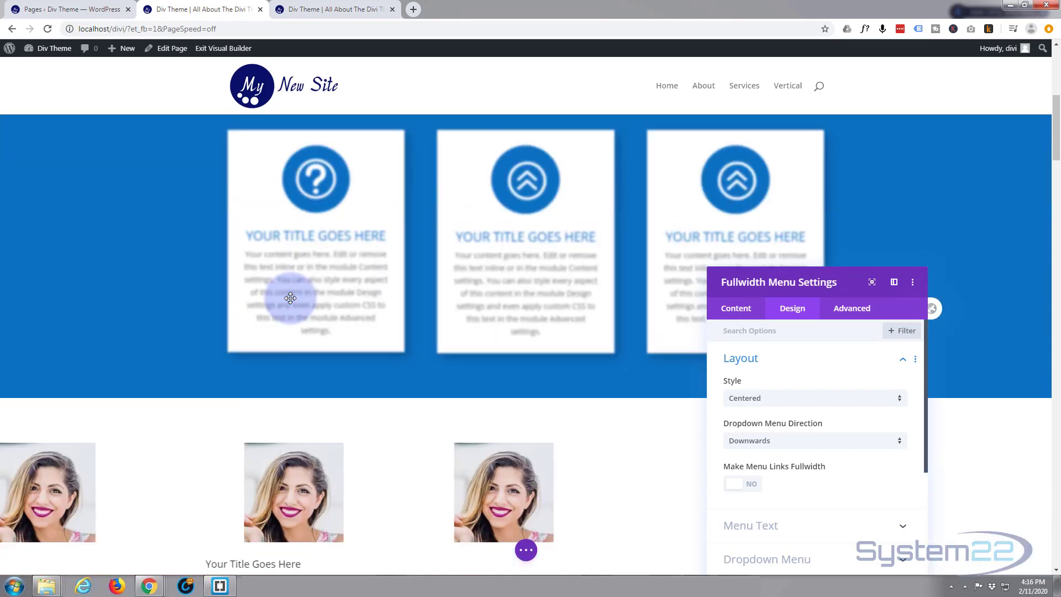
scroll(291, 298, up, 9)
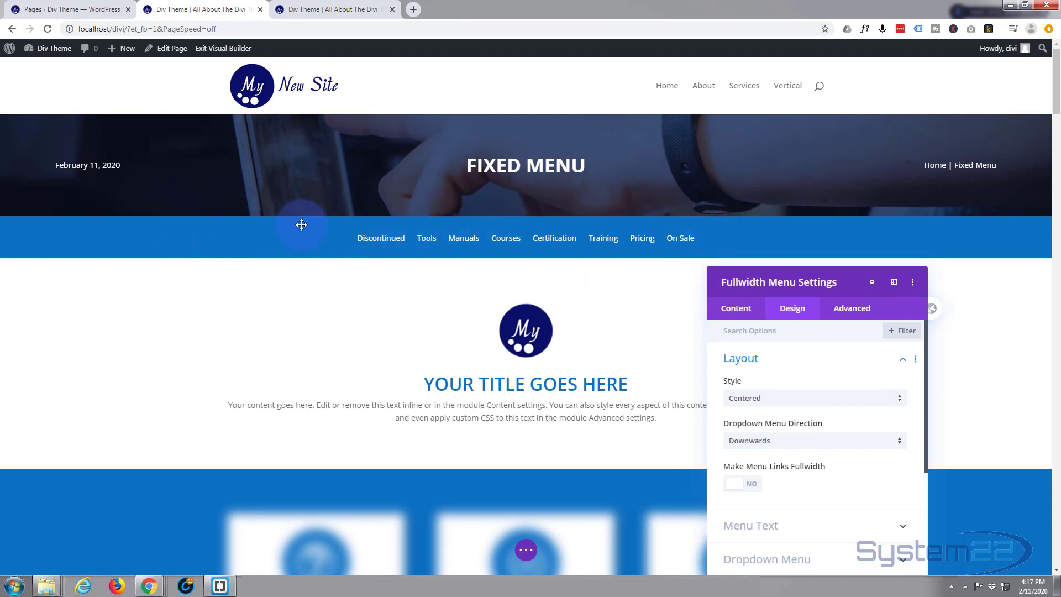
- Set the fullwidth menu's Advanced position type to Fixed
drag(854, 274, 901, 159)
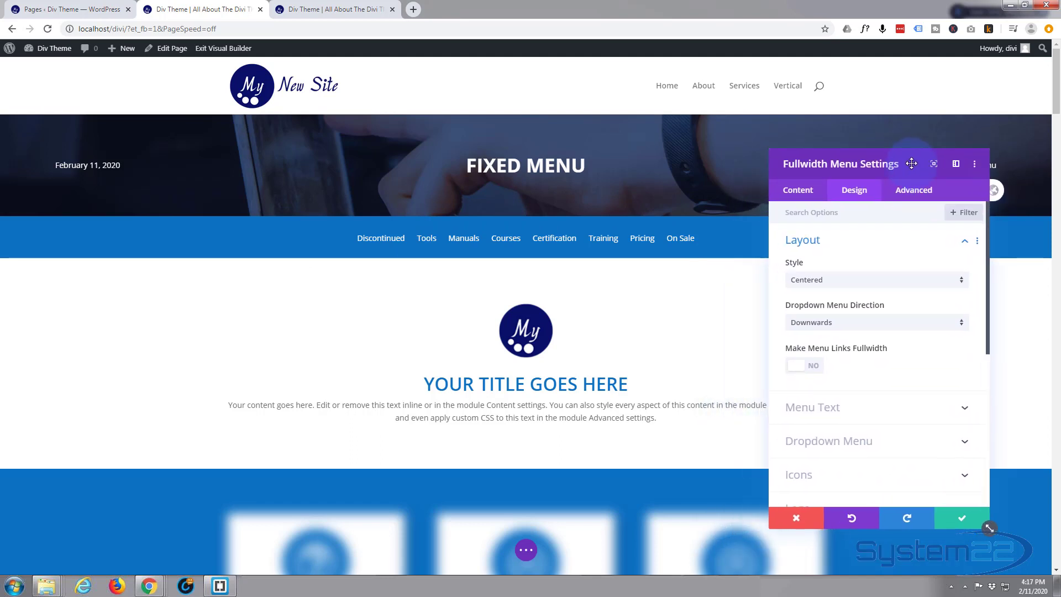
click(912, 191)
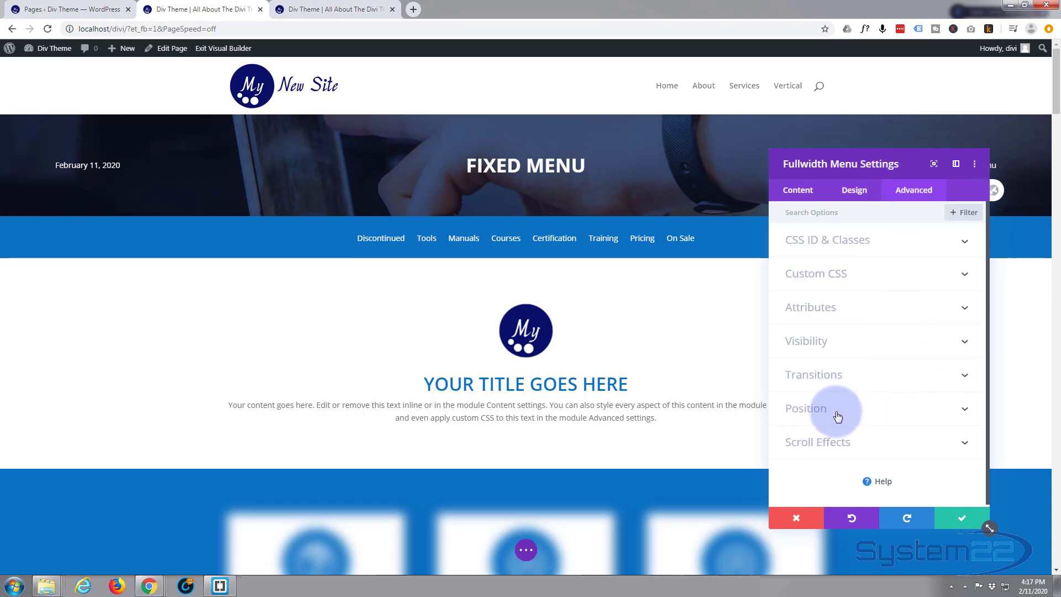
click(864, 417)
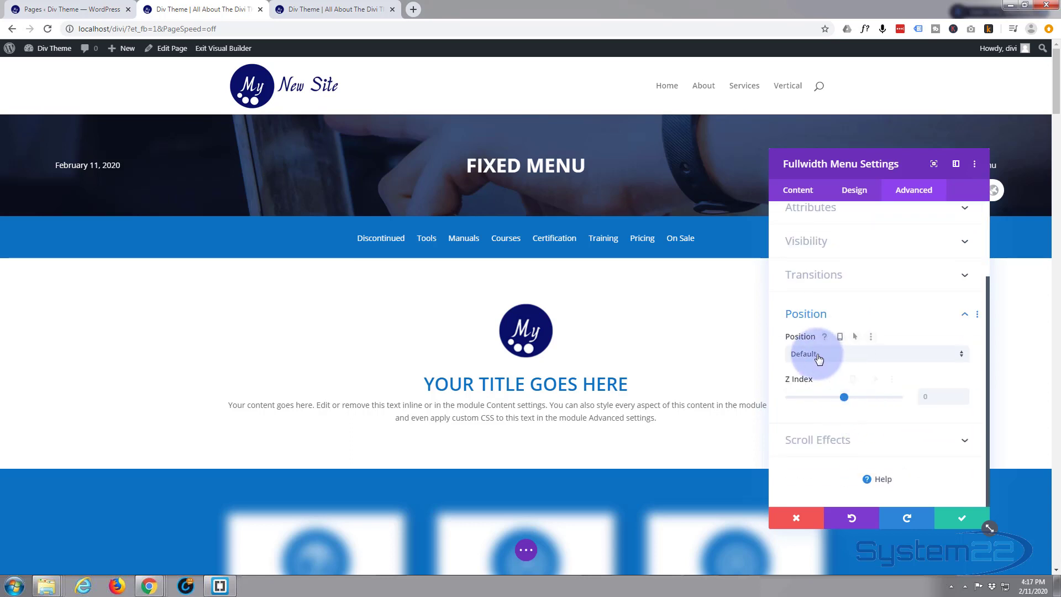
click(858, 357)
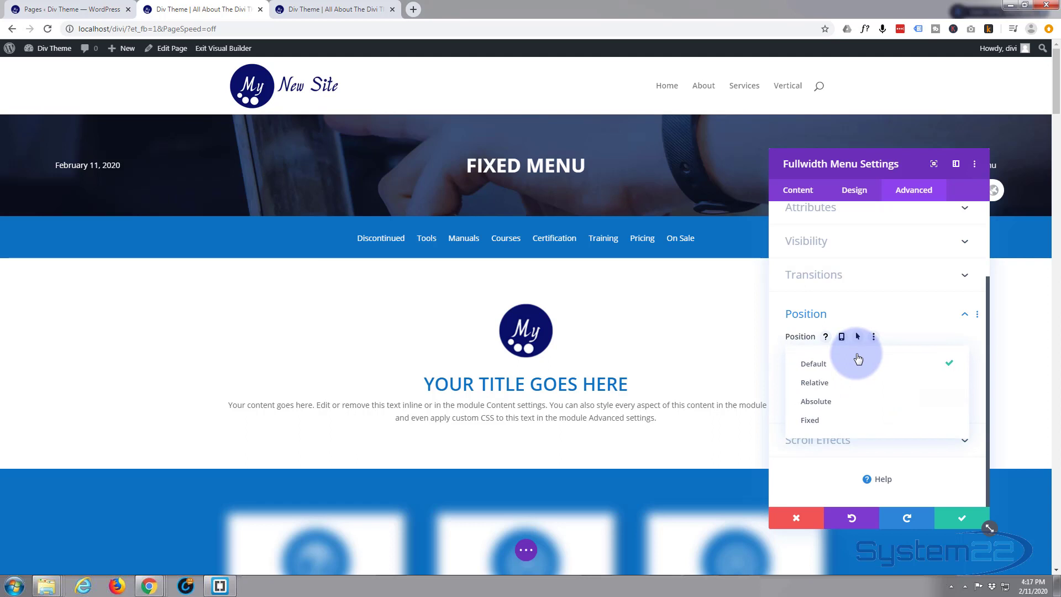
click(843, 421)
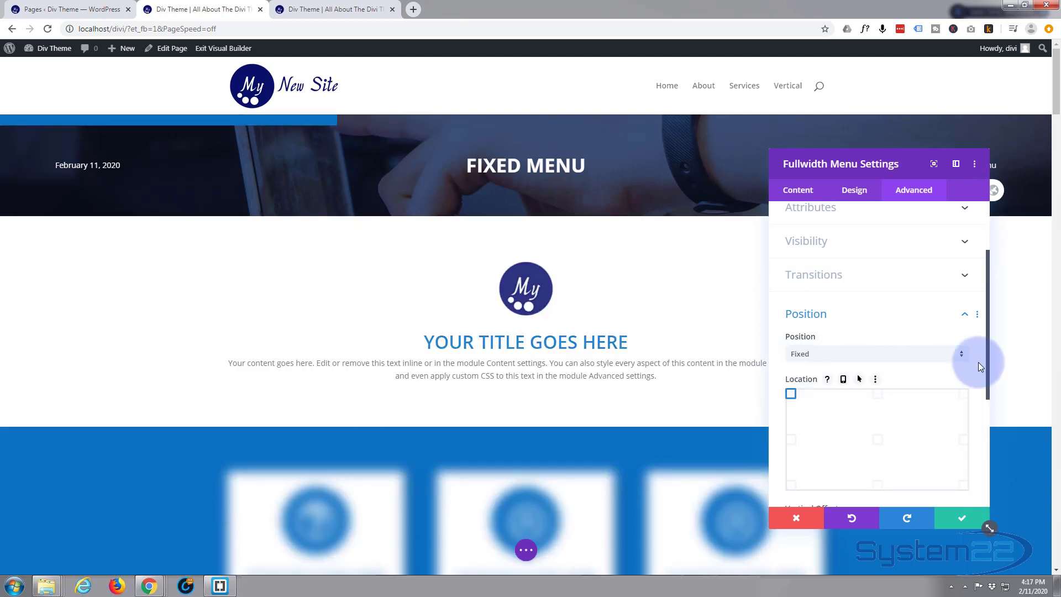
- Confirm the Fixed position and switch to the WordPress admin Pages list
click(157, 91)
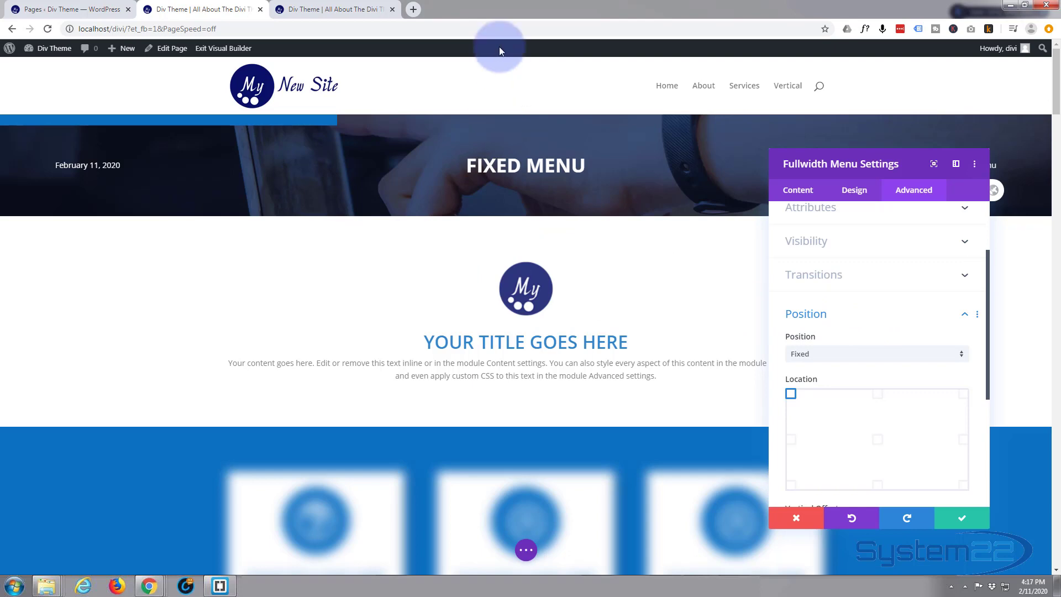
click(71, 9)
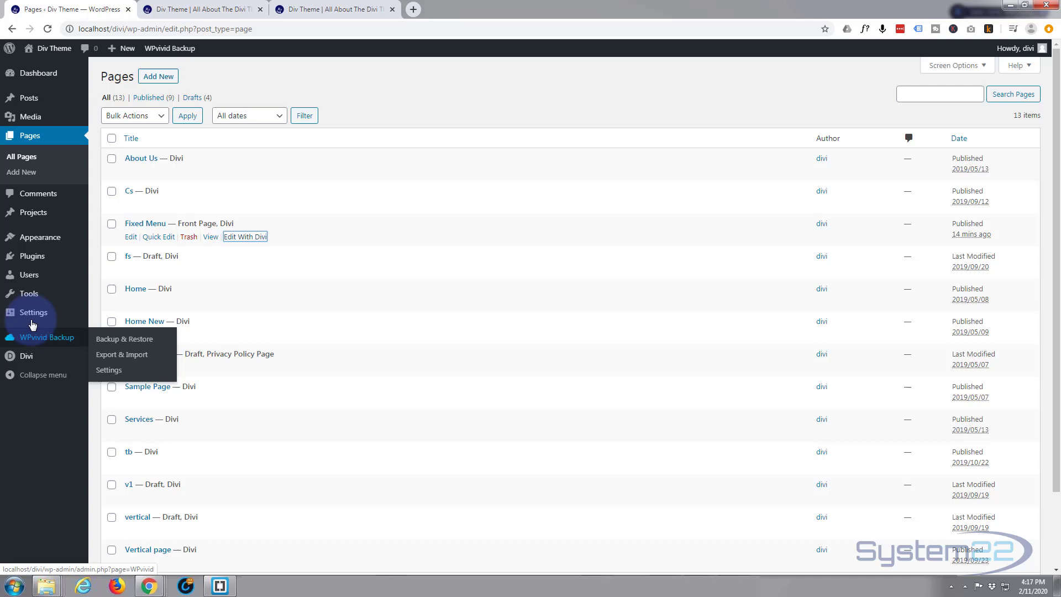
mouse_move(30, 312)
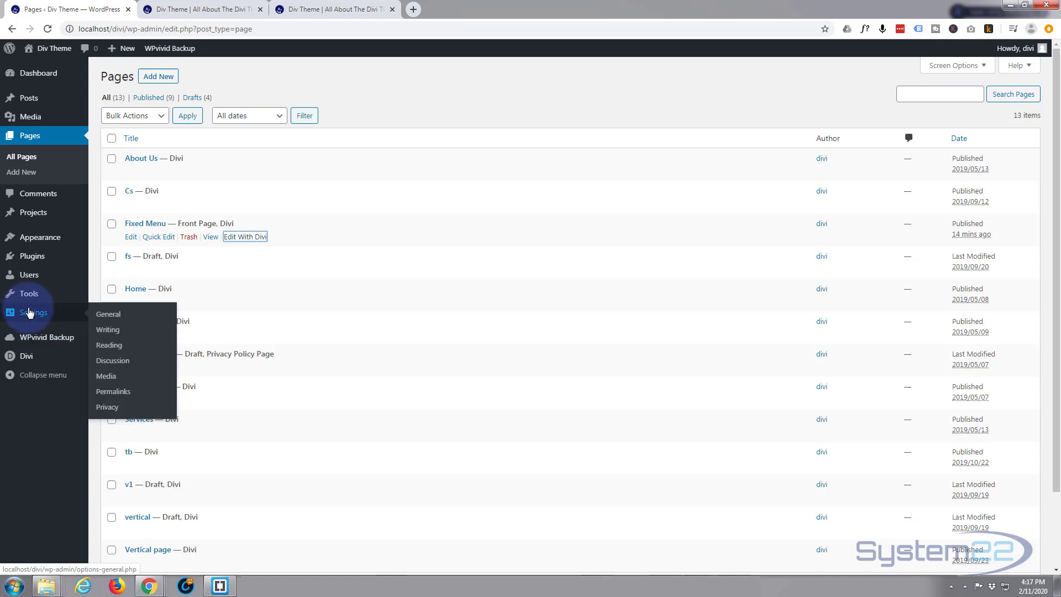
- Open the Divi Theme Customizer's Header & Navigation > Primary Menu Bar settings, showing menu height 90
mouse_move(31, 357)
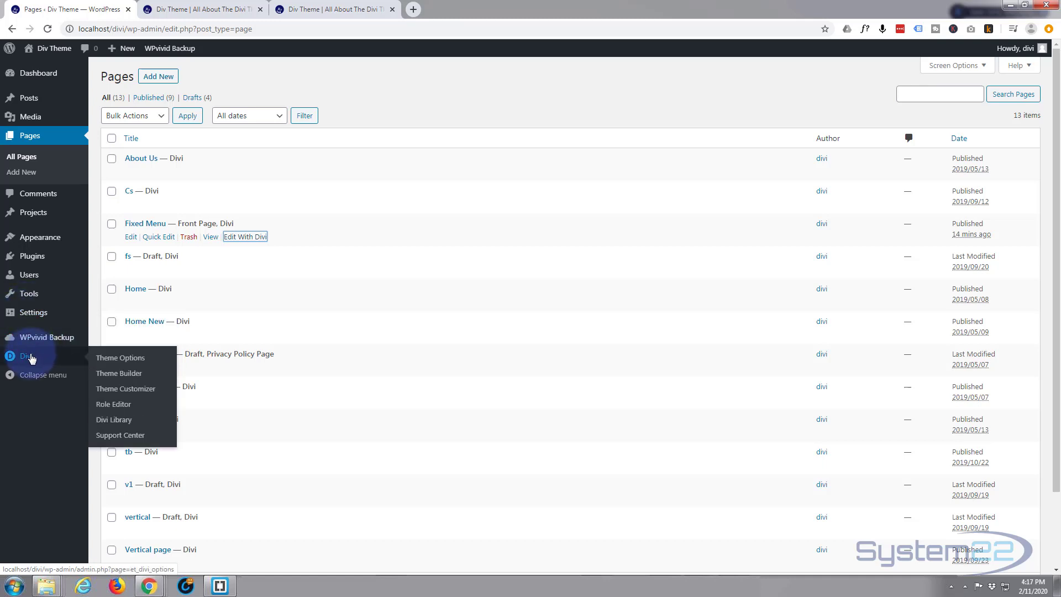
click(126, 389)
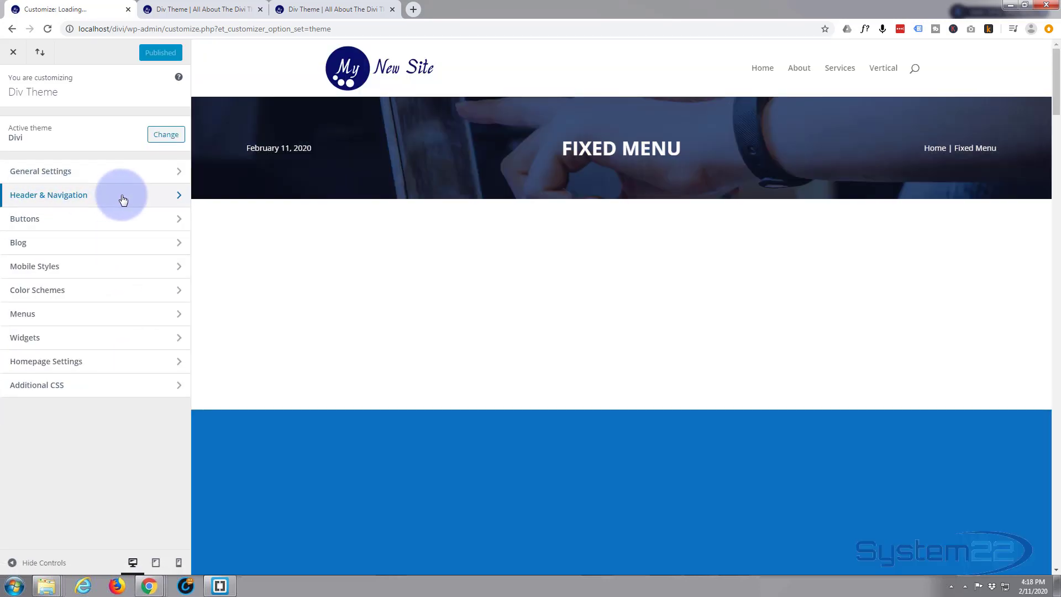
click(122, 199)
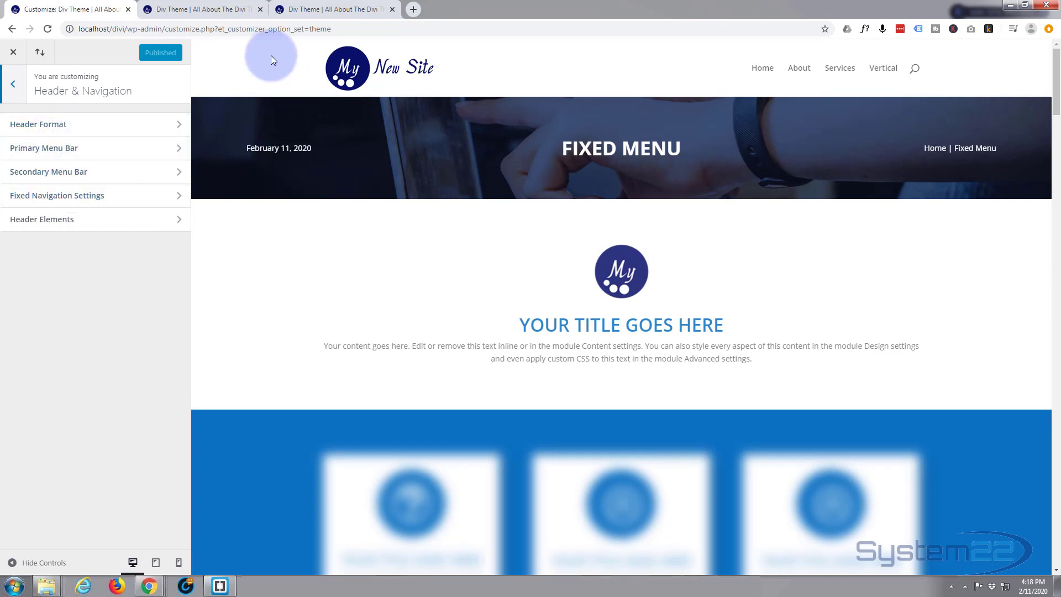
click(90, 146)
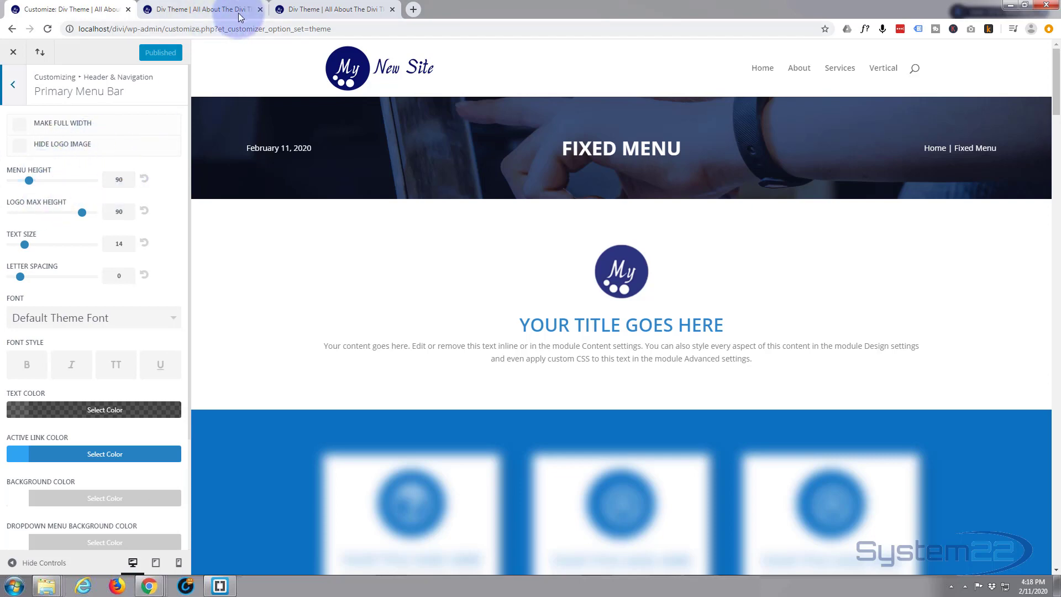
- Return to the Visual Builder tab and close the extra live site tab
click(323, 9)
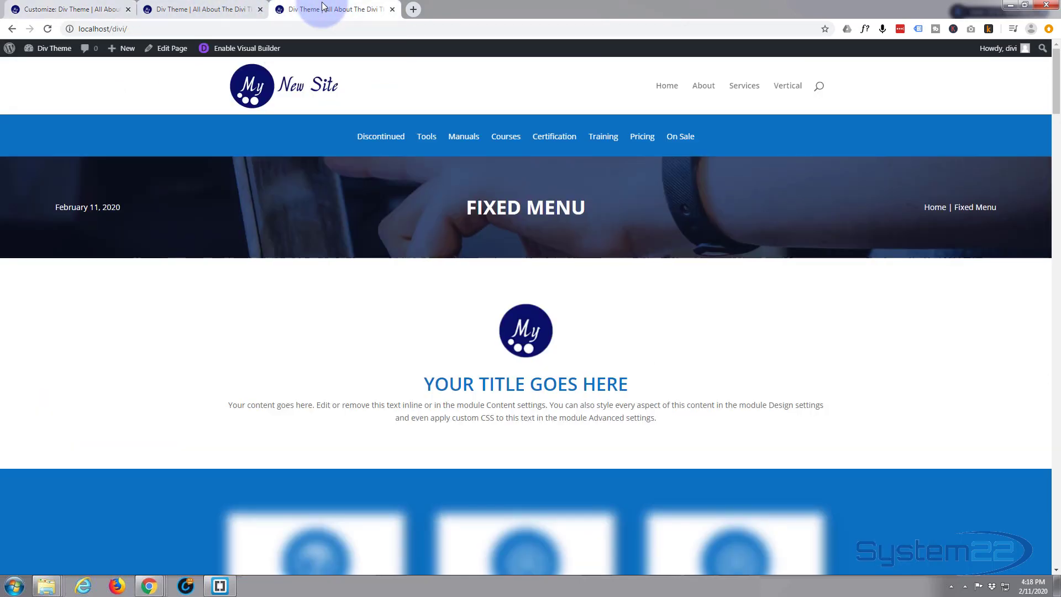
click(210, 9)
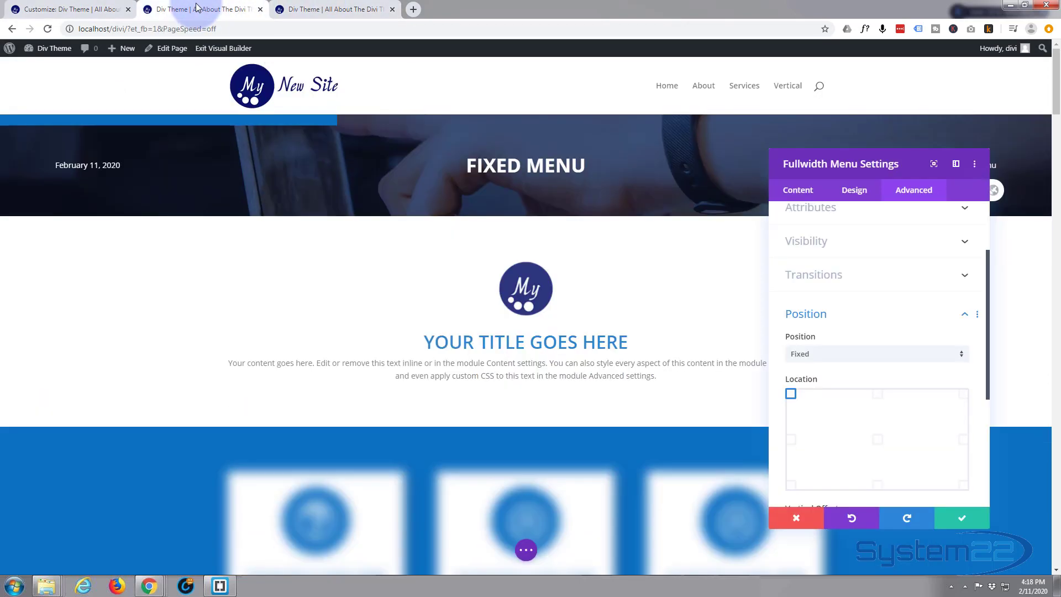
click(393, 10)
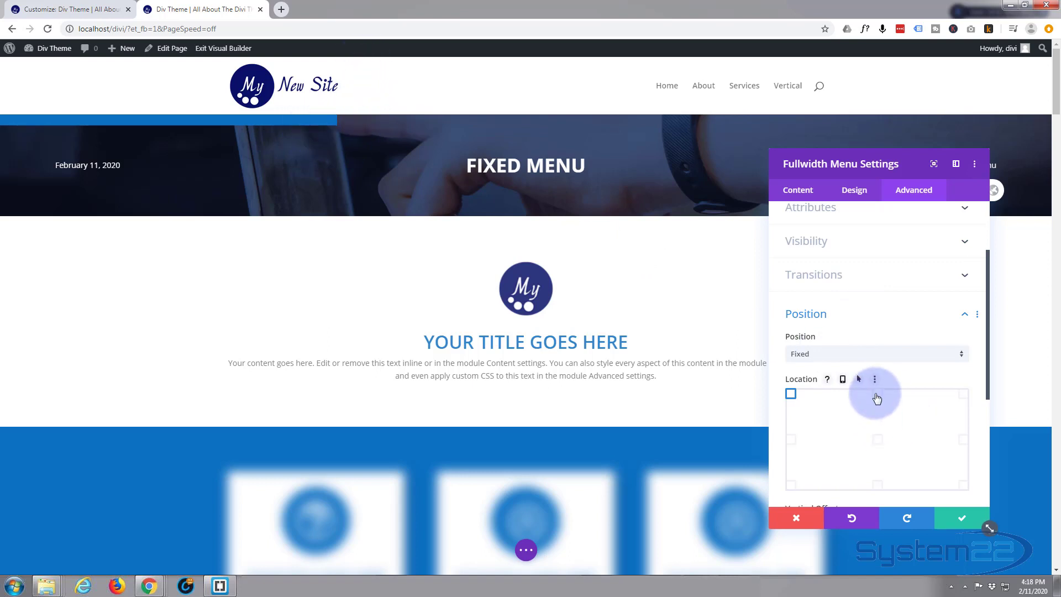
- Give the fixed menu a 105px vertical offset, starting from 90px and fine-tuning upward
scroll(876, 307, down, 1)
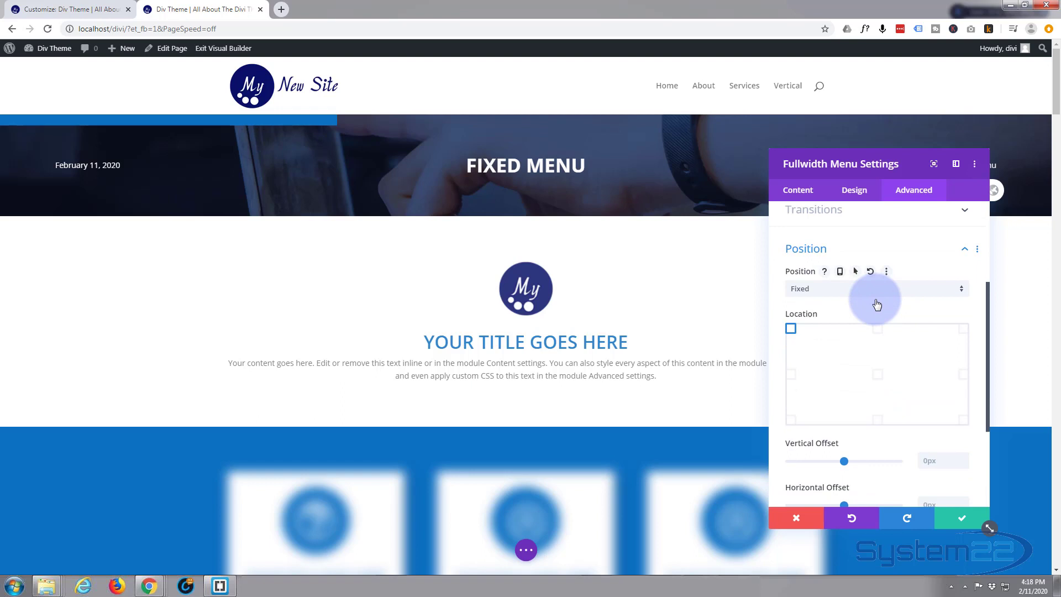
scroll(877, 304, down, 2)
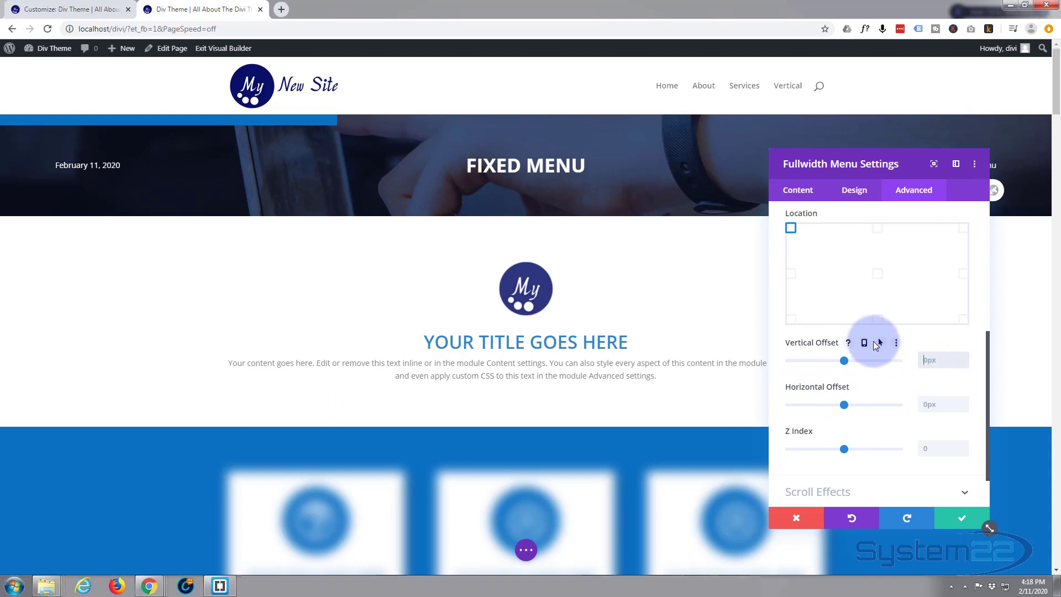
text(90px)
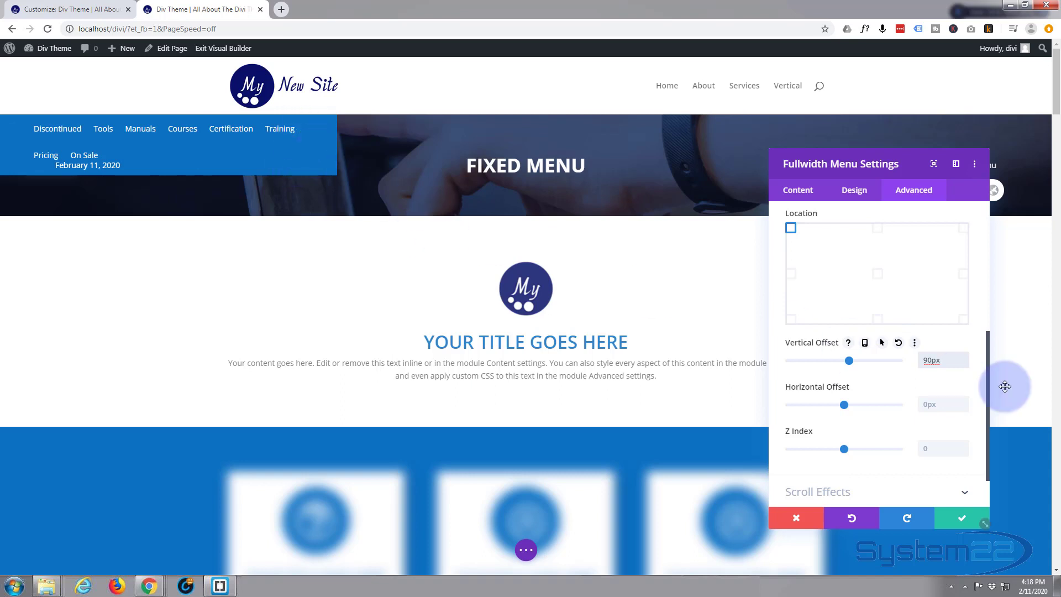
click(967, 363)
click(963, 356)
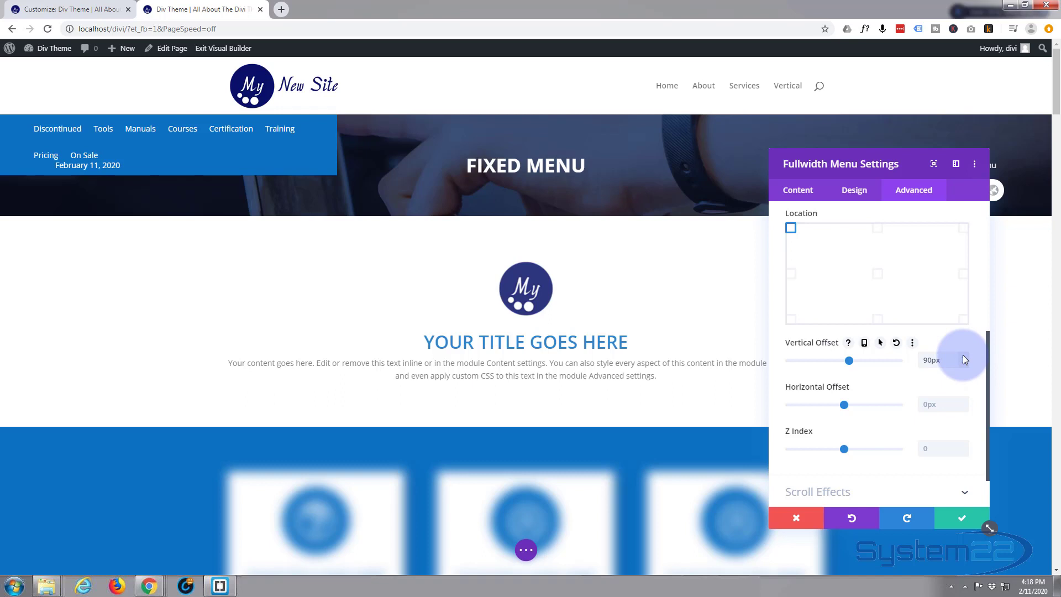
click(963, 356)
click(963, 357)
click(962, 356)
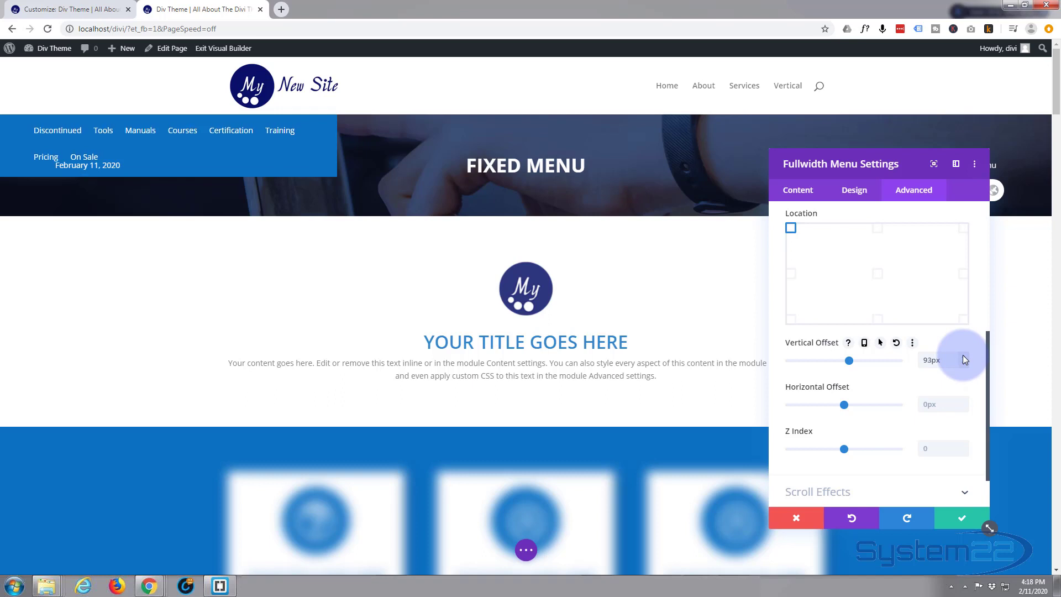
click(963, 357)
click(963, 356)
click(963, 356)
click(963, 357)
click(962, 356)
click(962, 357)
click(963, 356)
click(962, 357)
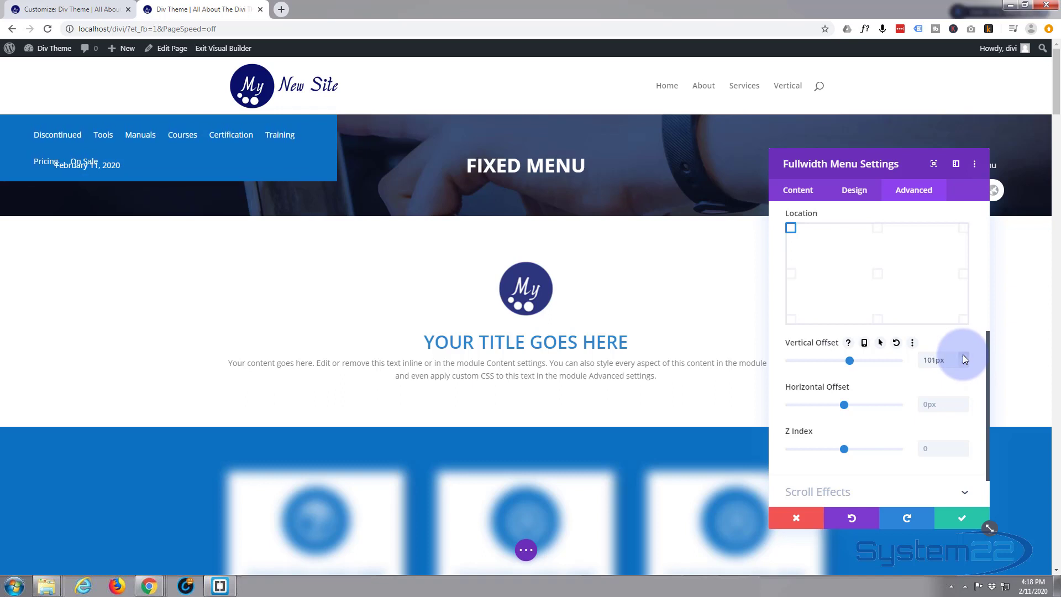
click(963, 357)
click(963, 357)
click(963, 356)
click(963, 359)
click(964, 358)
click(964, 358)
click(964, 358)
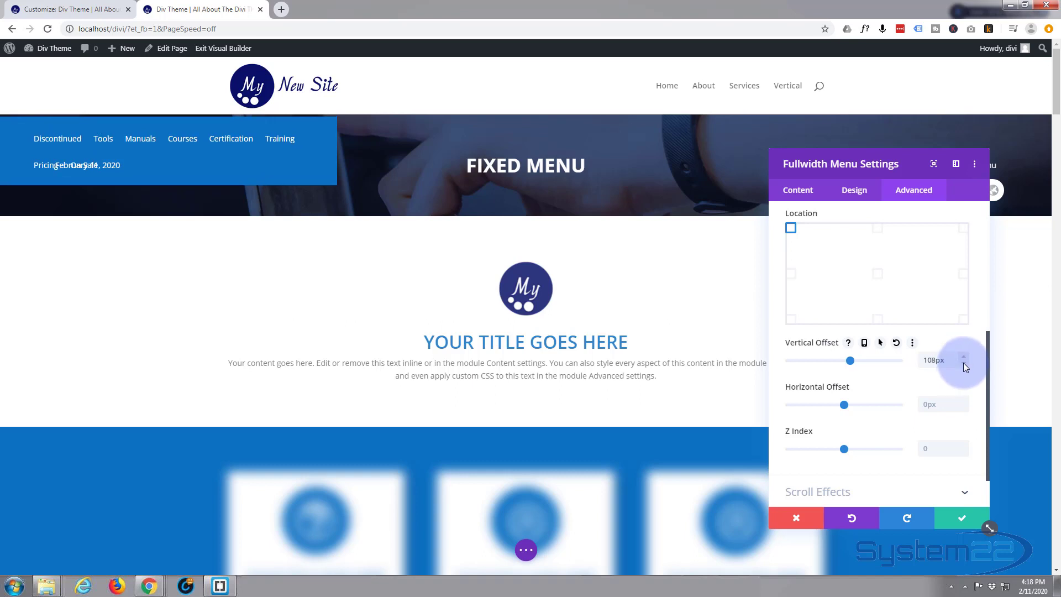
click(964, 363)
click(963, 363)
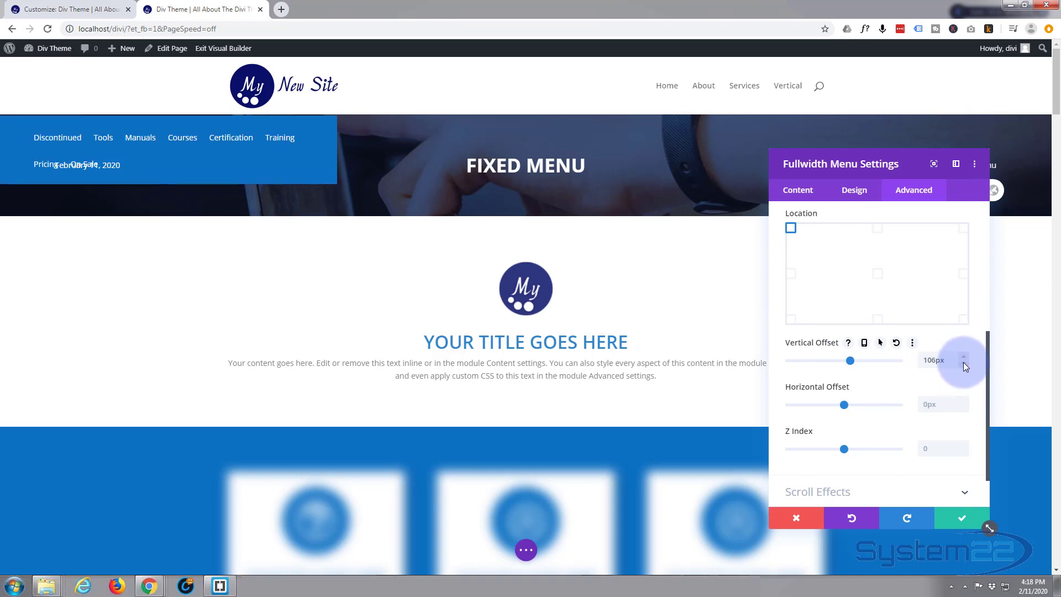
click(963, 363)
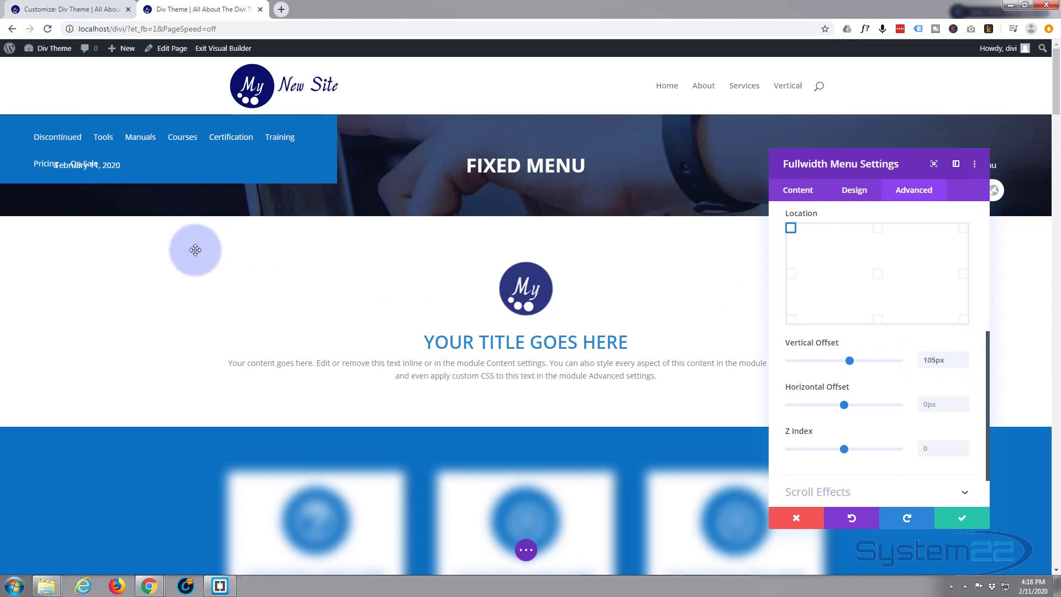
scroll(401, 155, down, 2)
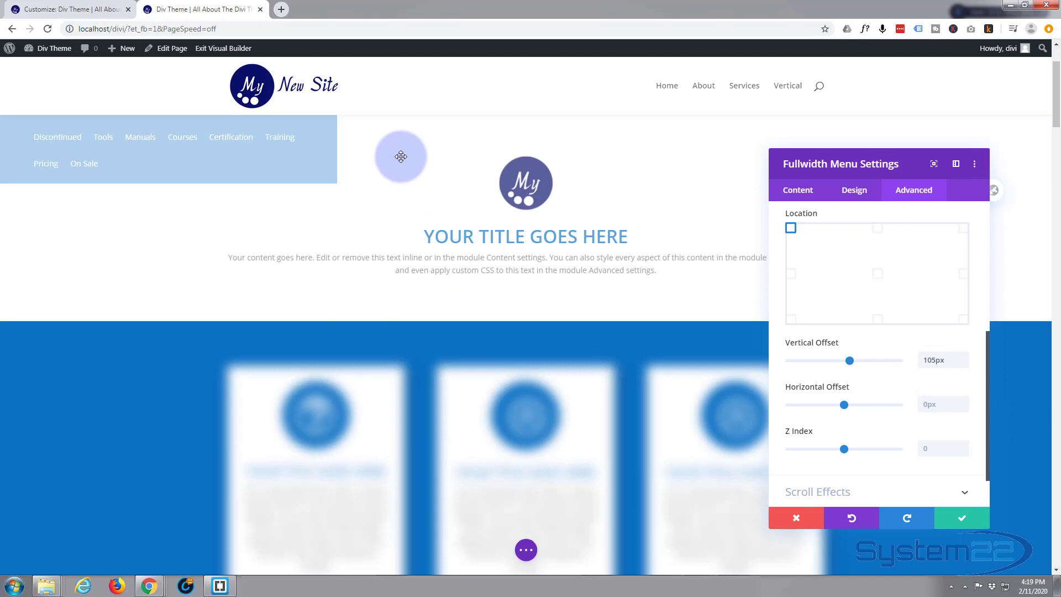
scroll(401, 159, up, 2)
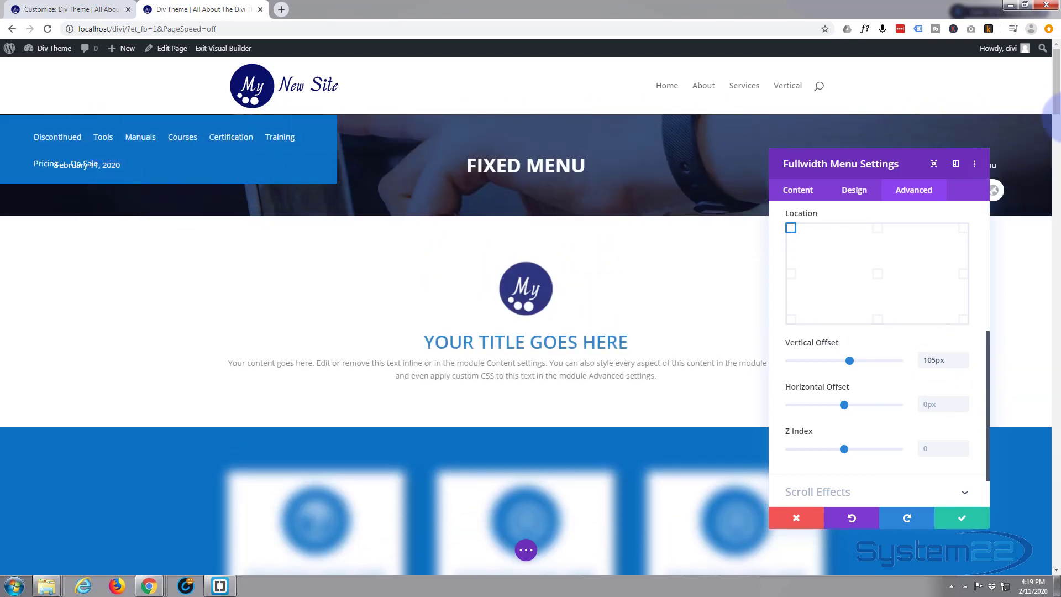
click(855, 193)
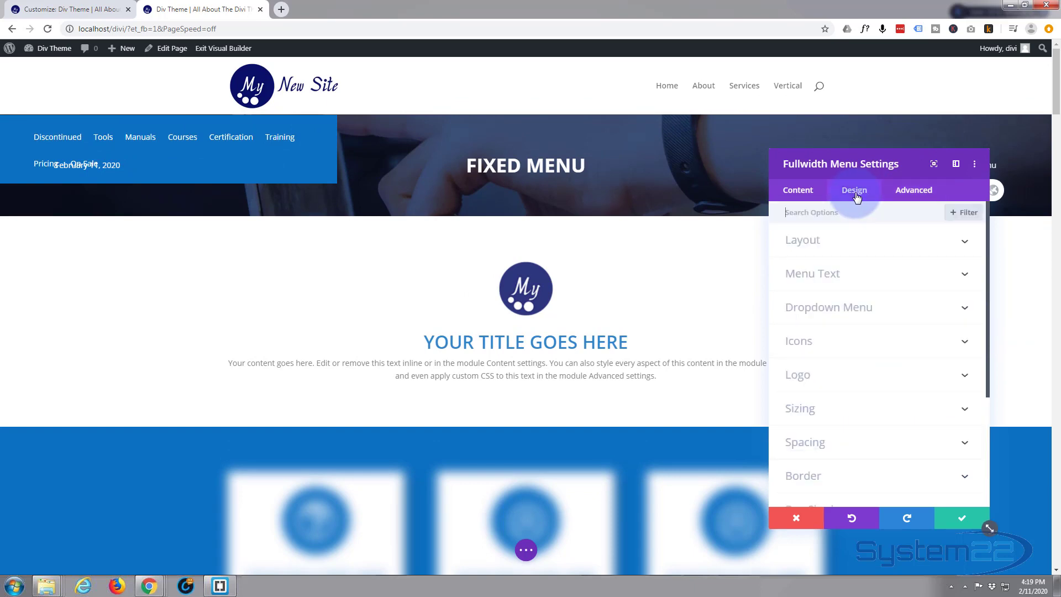
click(862, 416)
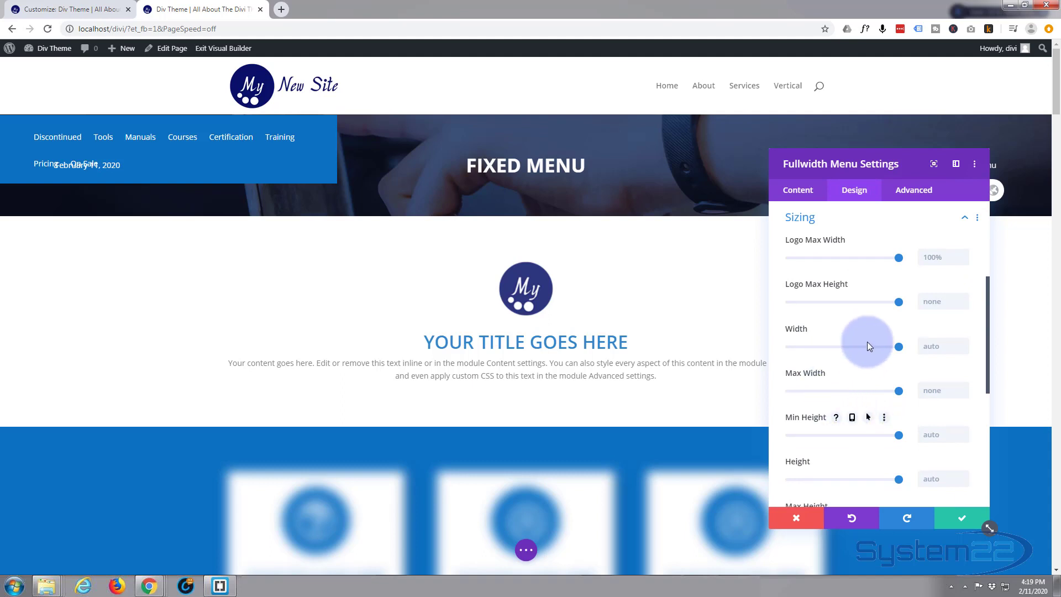
click(898, 346)
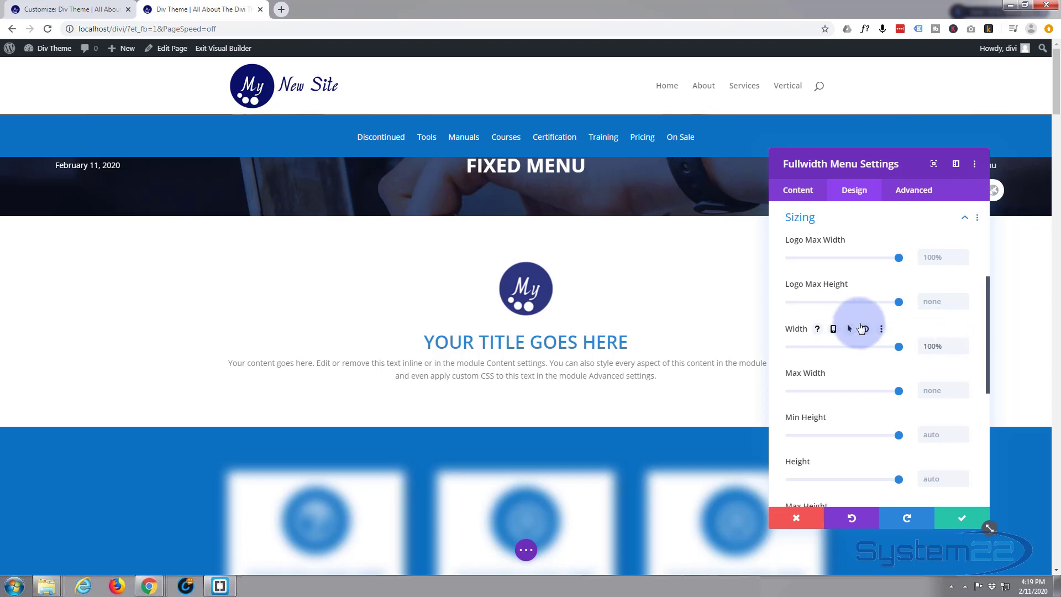
scroll(243, 185, down, 4)
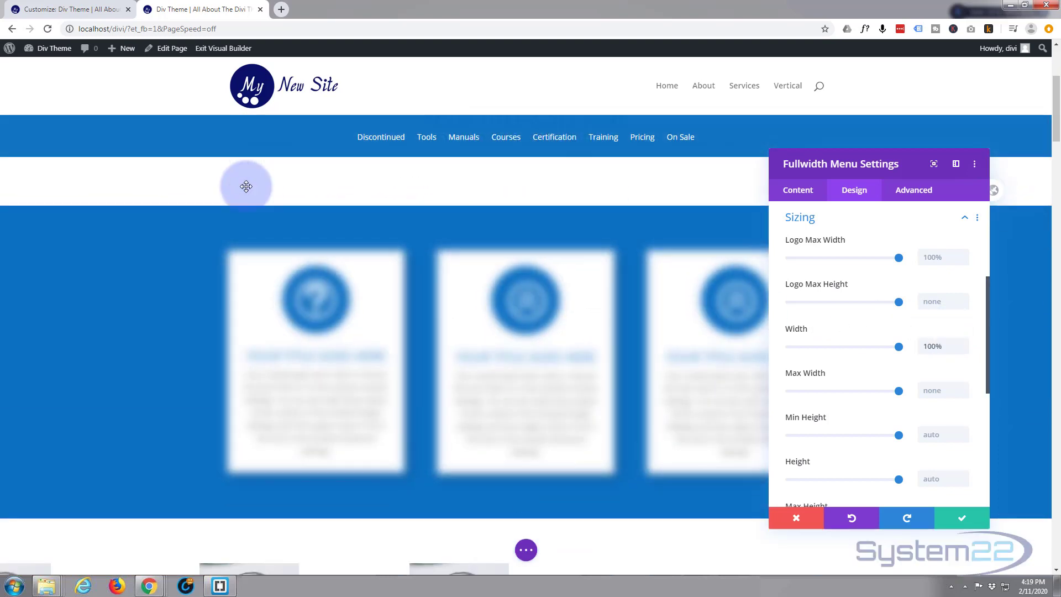
scroll(246, 187, up, 4)
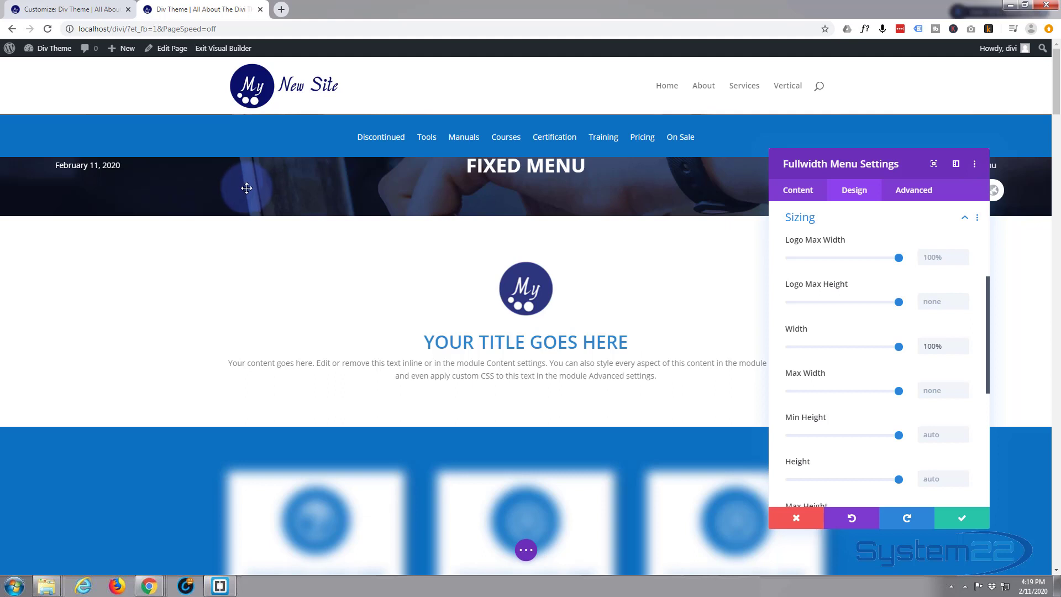
scroll(247, 188, down, 1)
scroll(246, 188, up, 1)
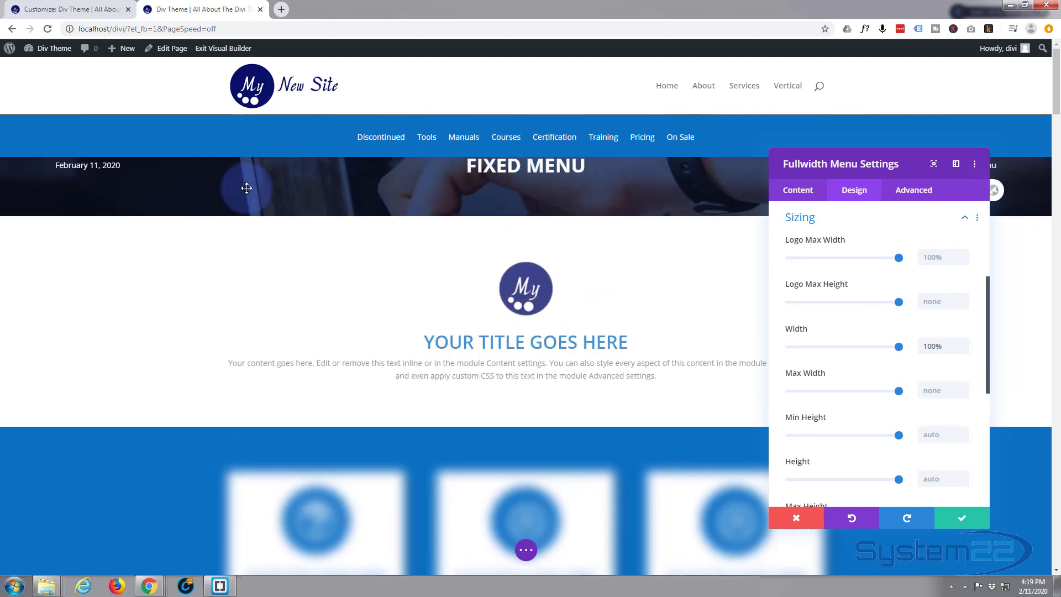
scroll(247, 188, down, 1)
scroll(246, 187, up, 1)
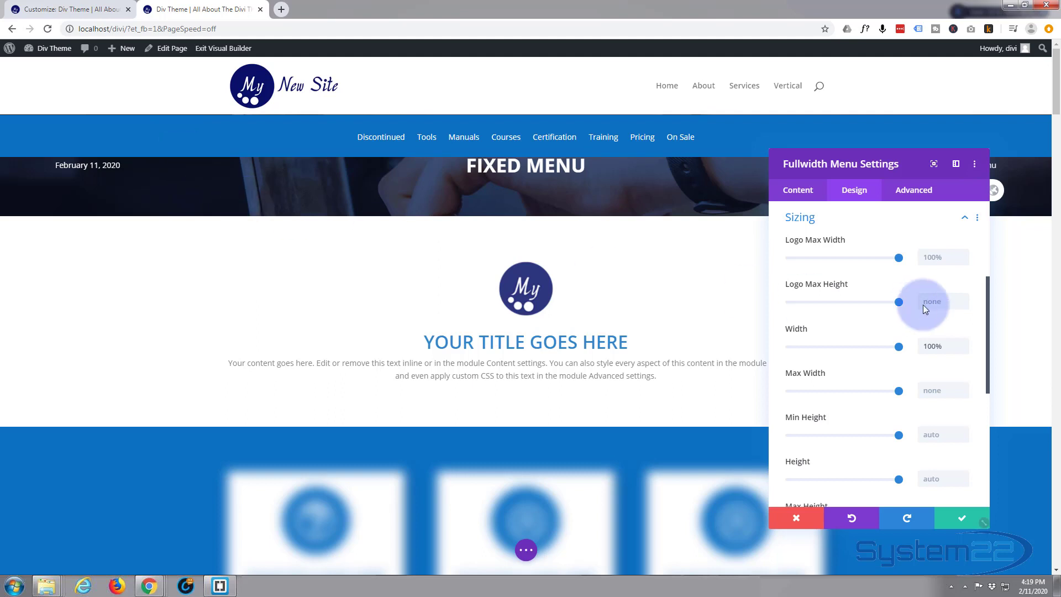
- Raise the fixed menu's Z Index to 93 in the Advanced position settings
click(917, 193)
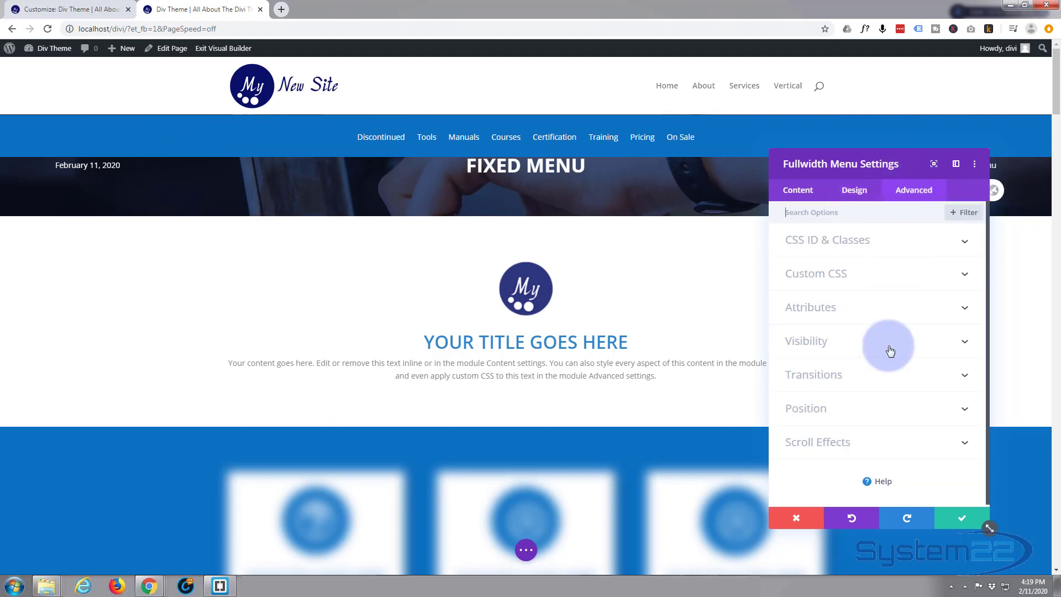
click(865, 410)
scroll(897, 419, down, 3)
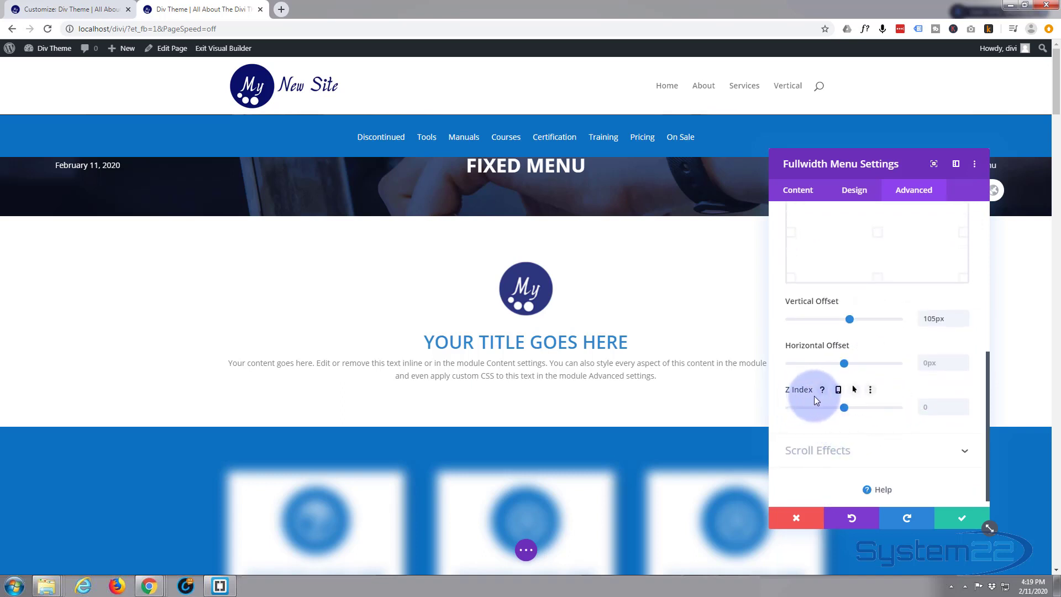
drag(844, 409, 854, 409)
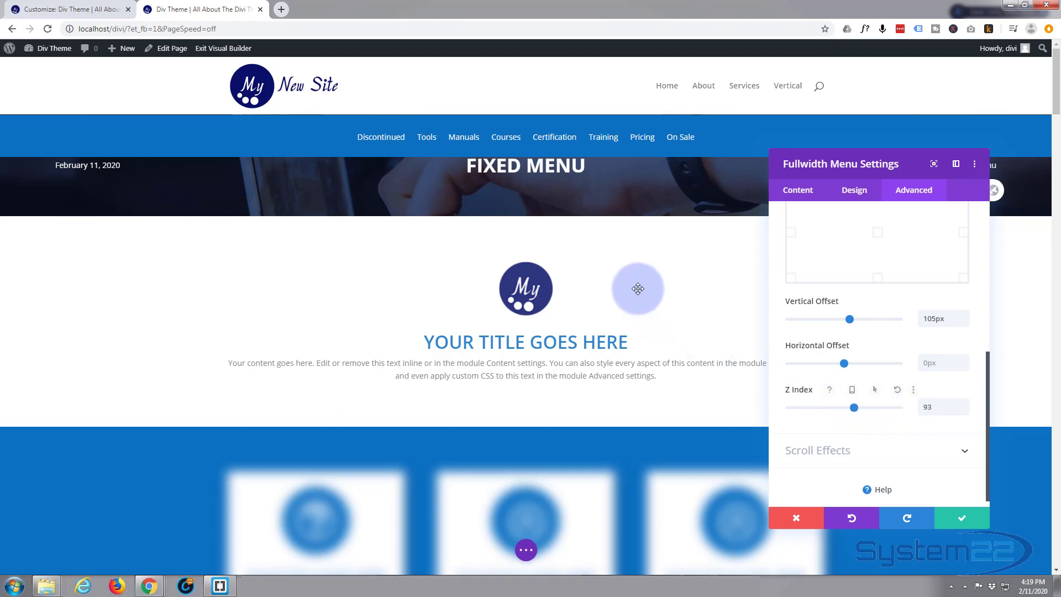
- Lower the fixed menu's vertical offset from 105px to 103px
scroll(638, 288, down, 1)
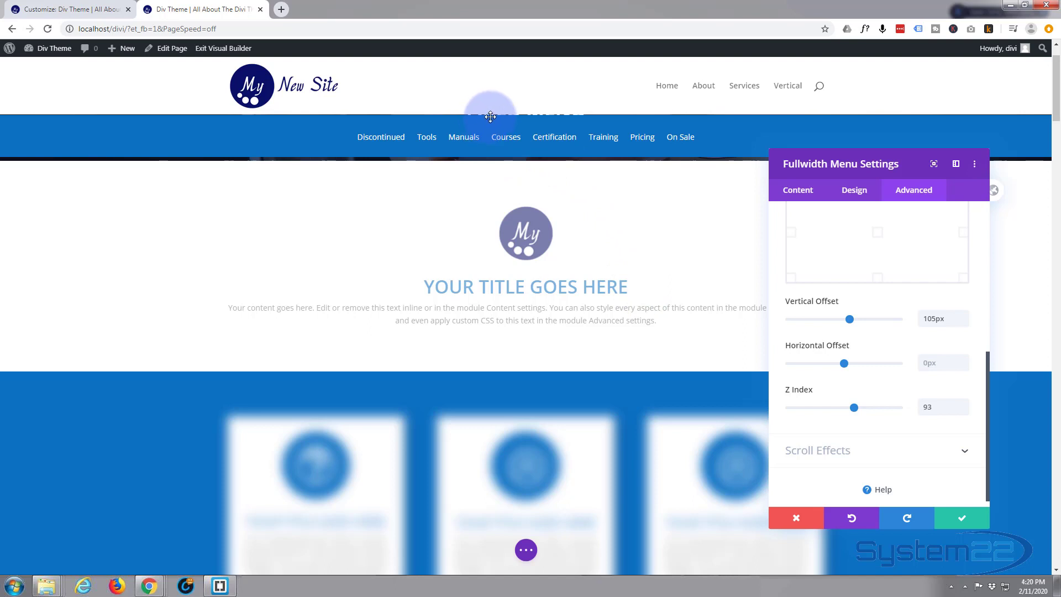
click(964, 322)
click(964, 324)
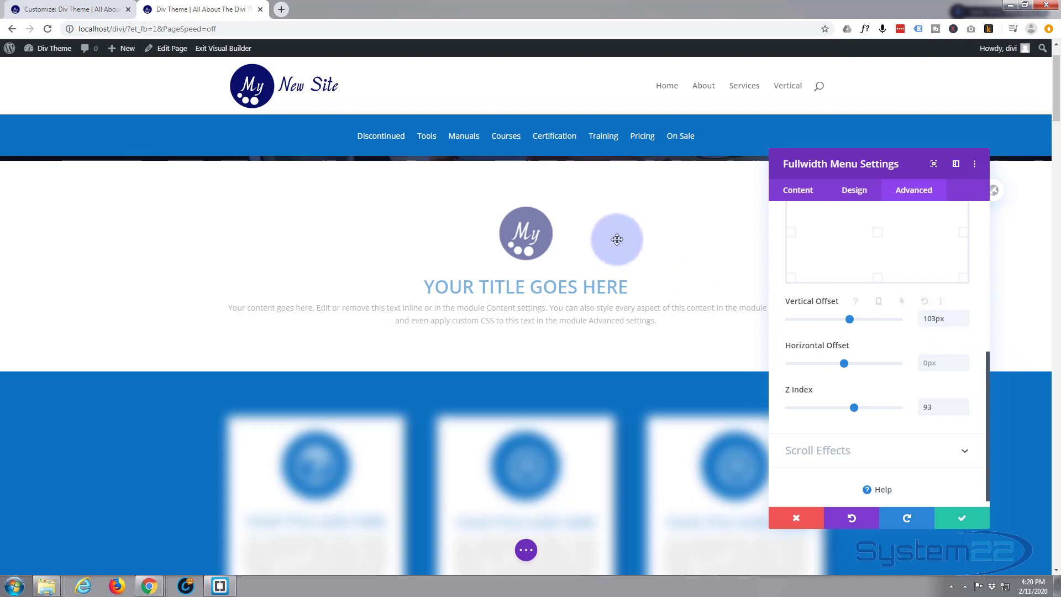
scroll(616, 238, down, 2)
scroll(618, 239, up, 3)
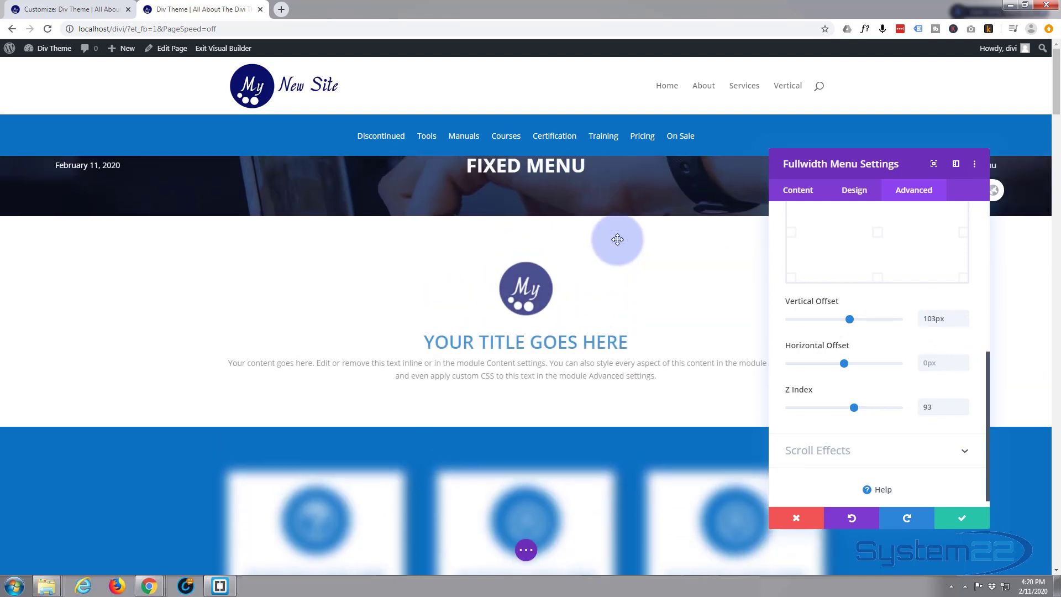
scroll(617, 239, down, 6)
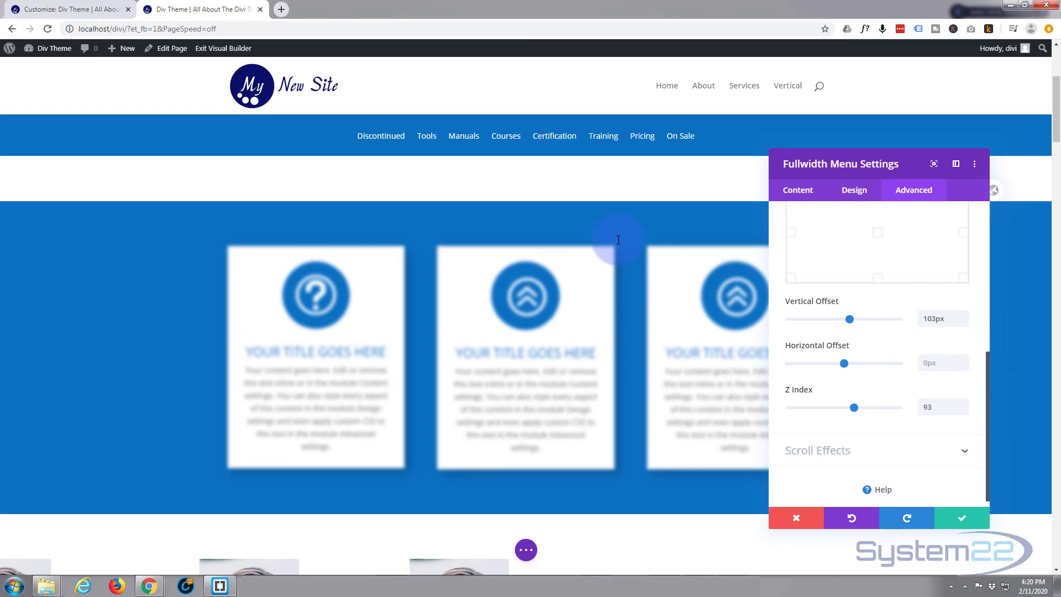
scroll(617, 239, up, 6)
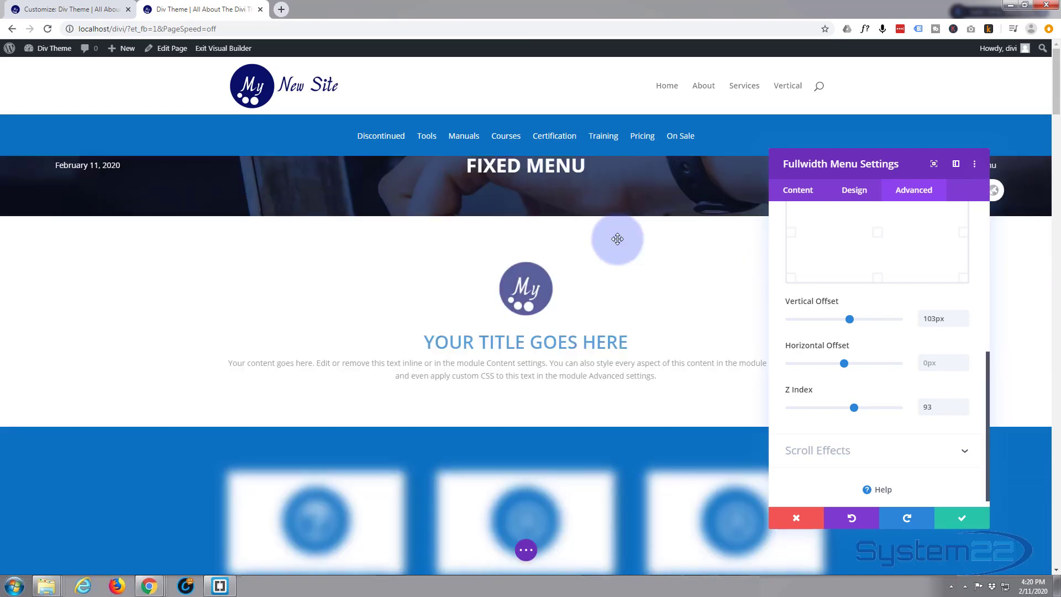
click(968, 447)
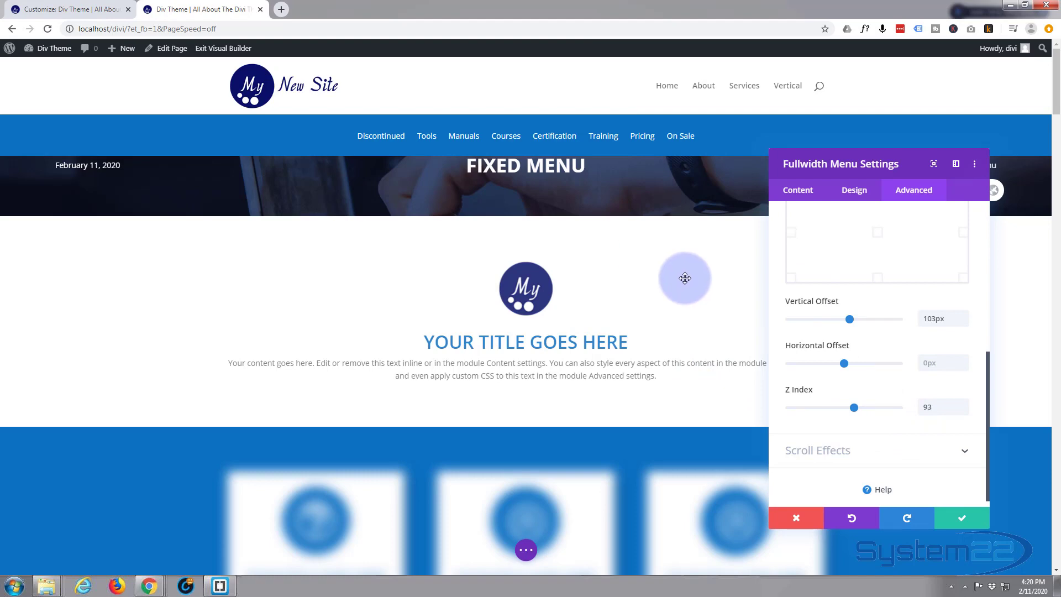
- Save the menu module and open the header section's Design spacing settings
click(968, 518)
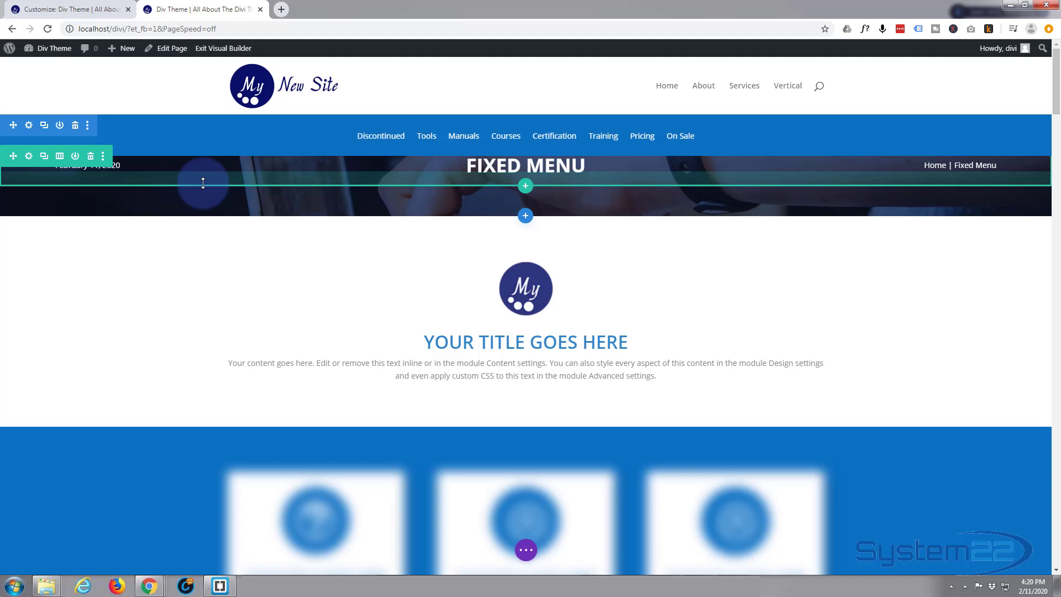
click(29, 126)
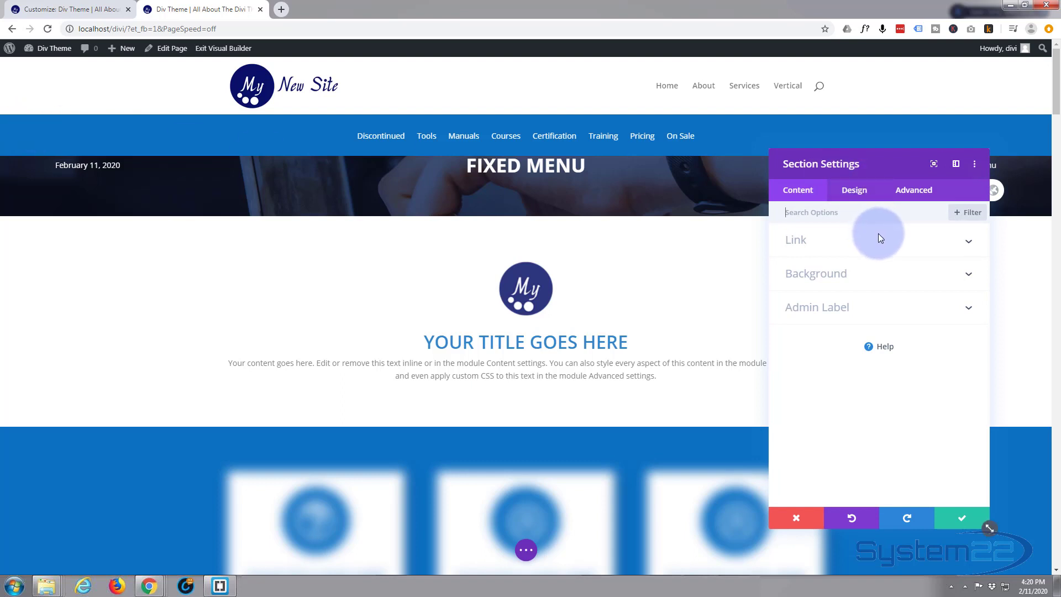
click(861, 193)
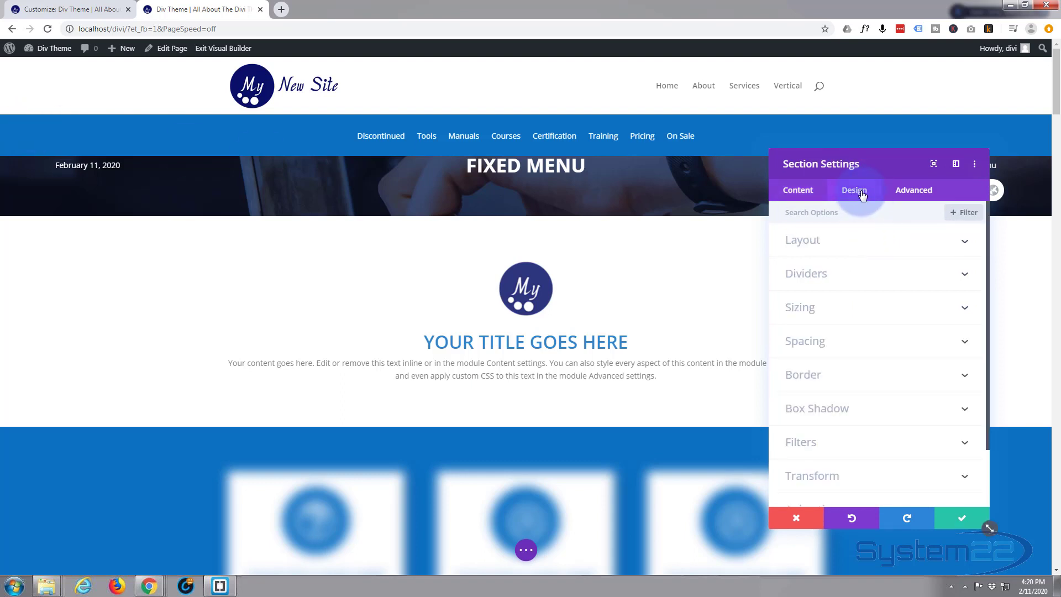
click(870, 341)
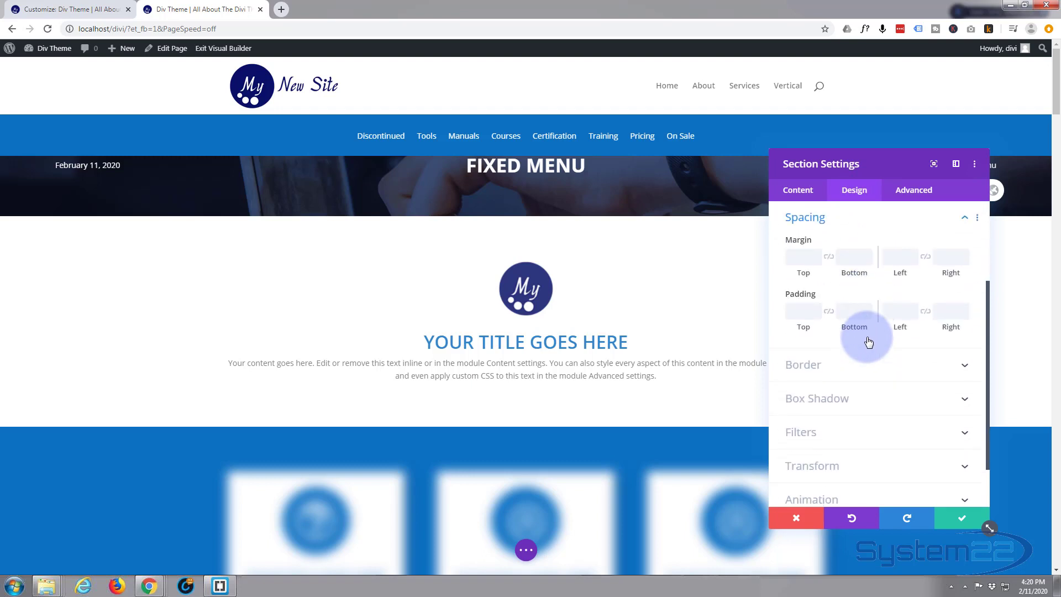
click(795, 258)
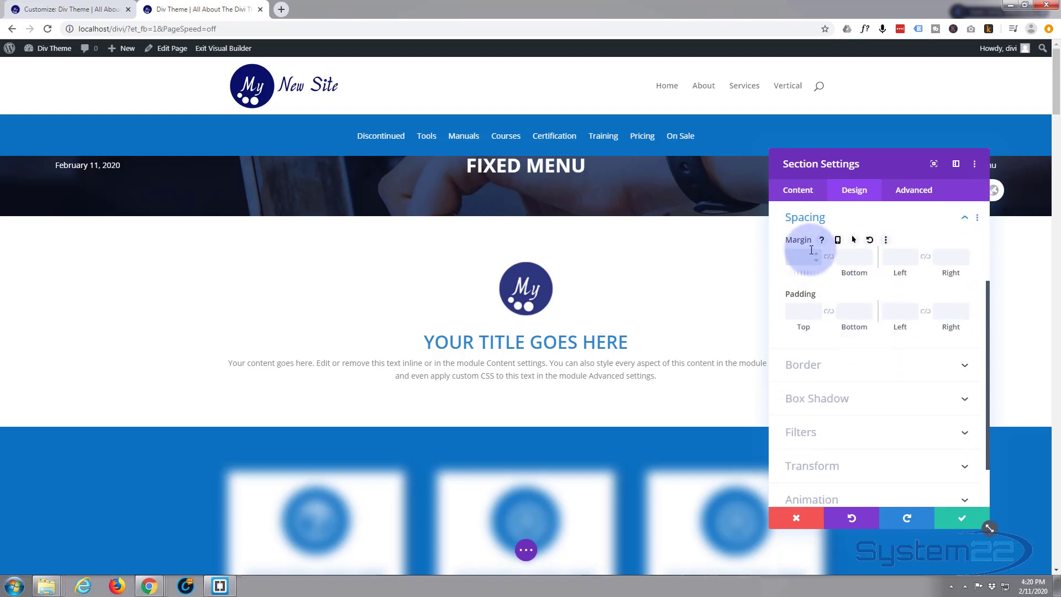
click(863, 228)
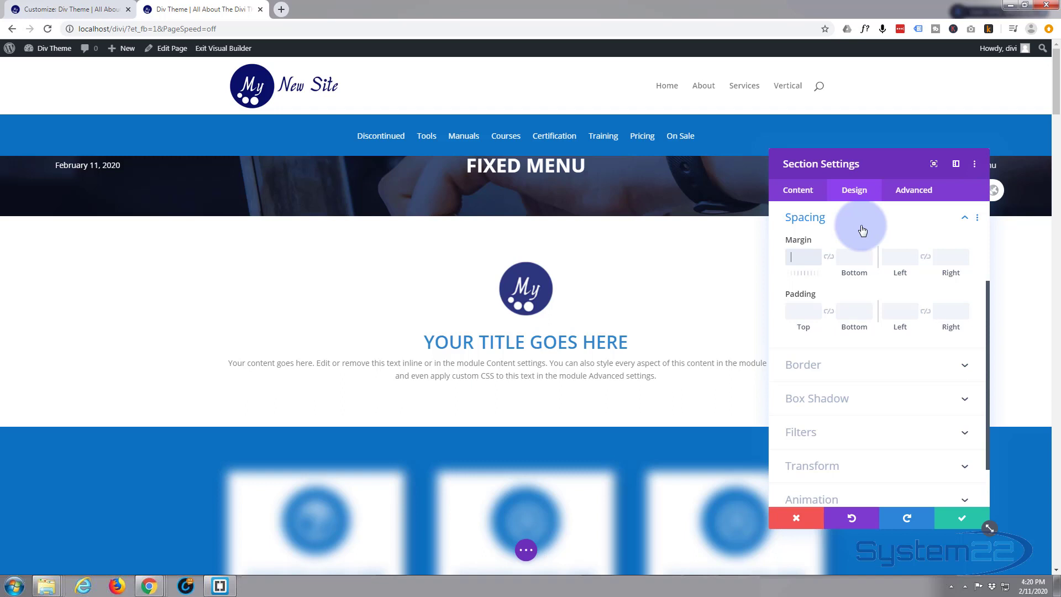
- Set the header section's top margin to 76px
text(75px)
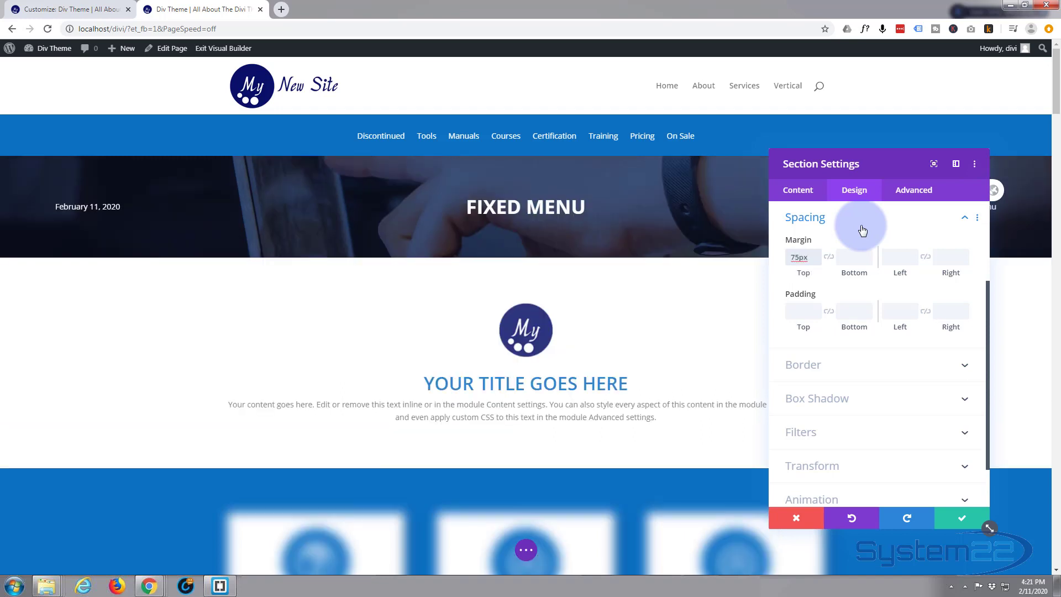
click(819, 258)
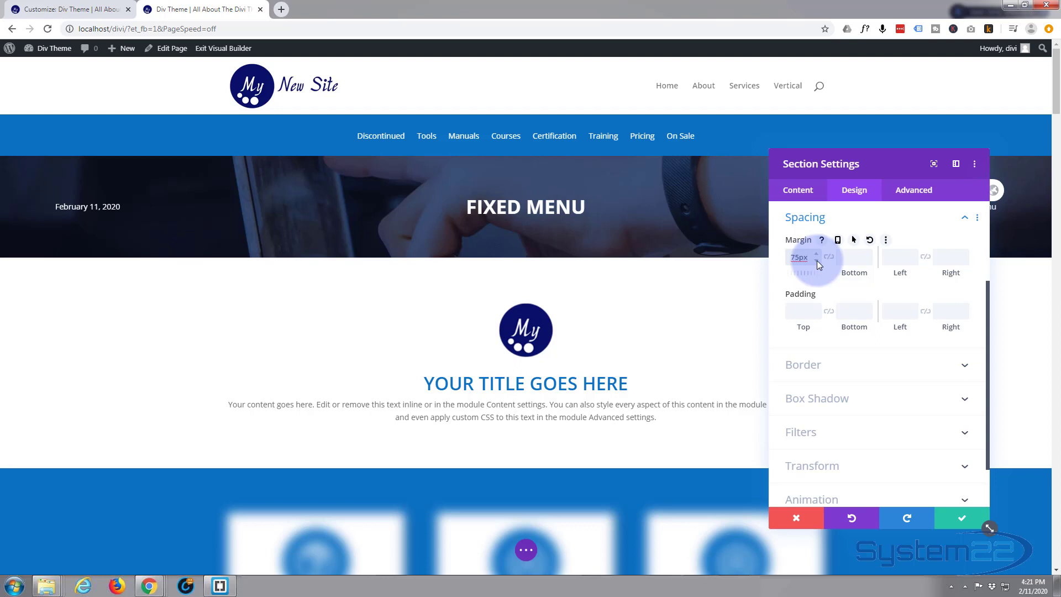
click(817, 261)
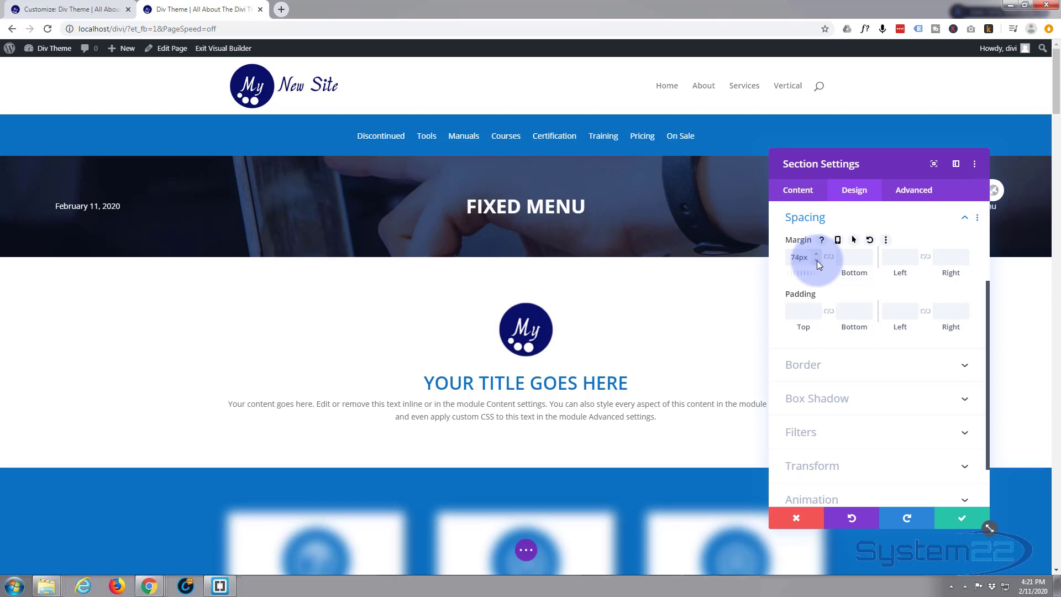
click(817, 252)
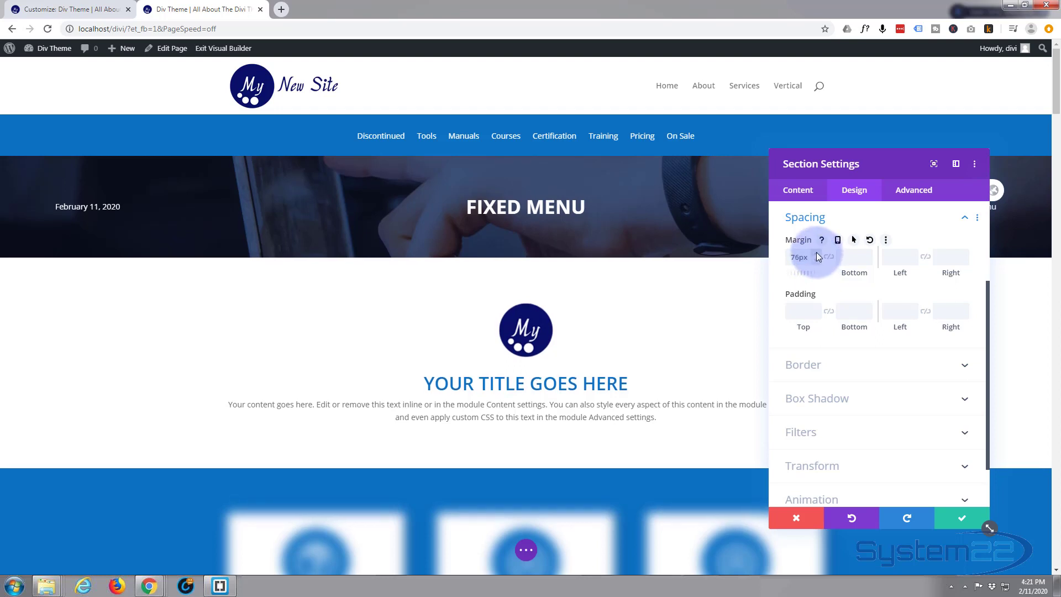
click(817, 252)
click(817, 252)
click(817, 252)
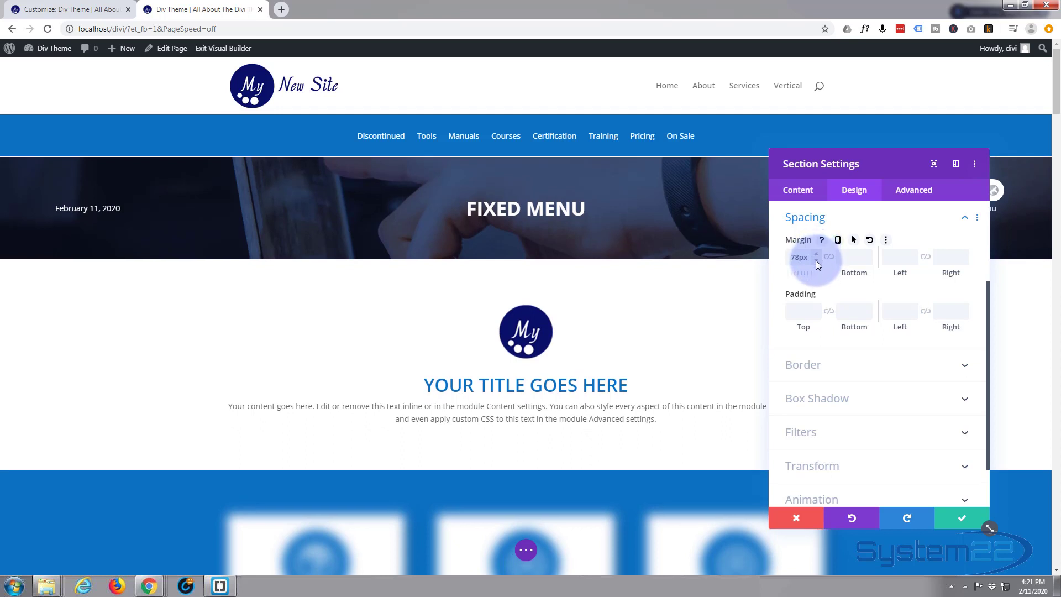
click(817, 261)
click(816, 261)
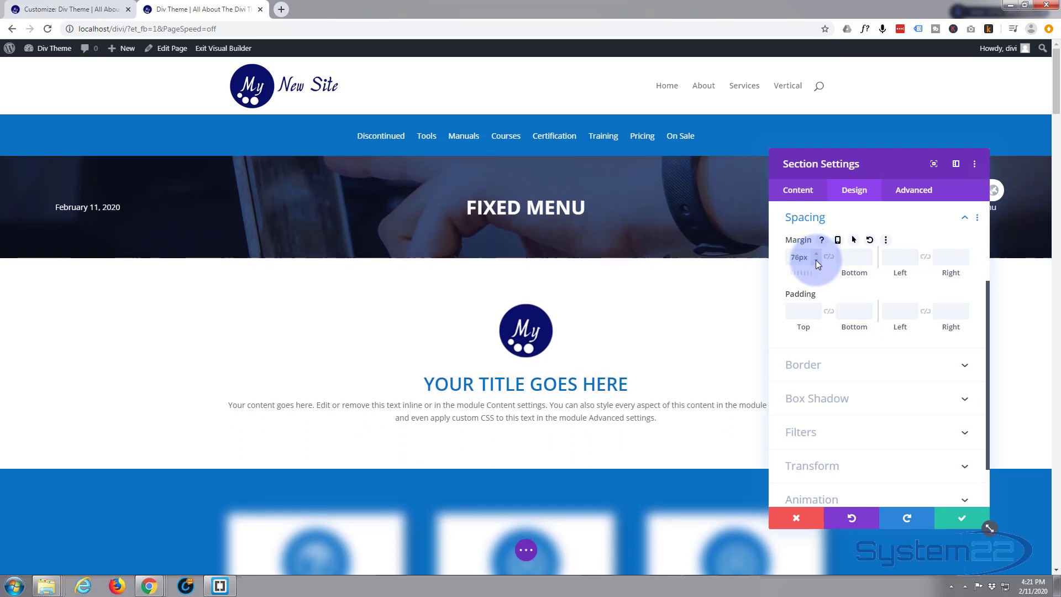
- Apply the section settings and save the page
click(962, 517)
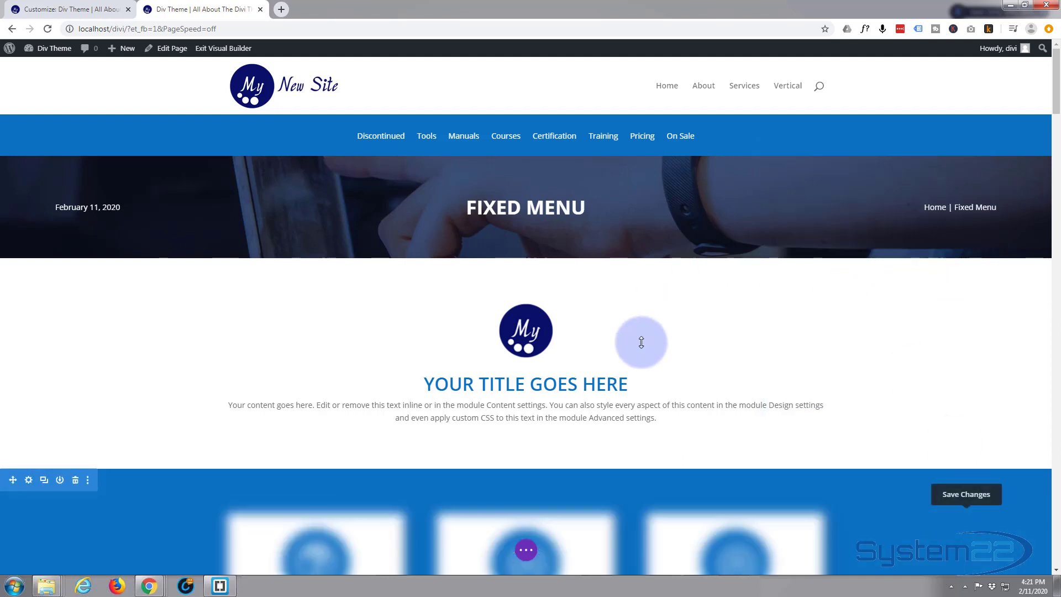
click(527, 551)
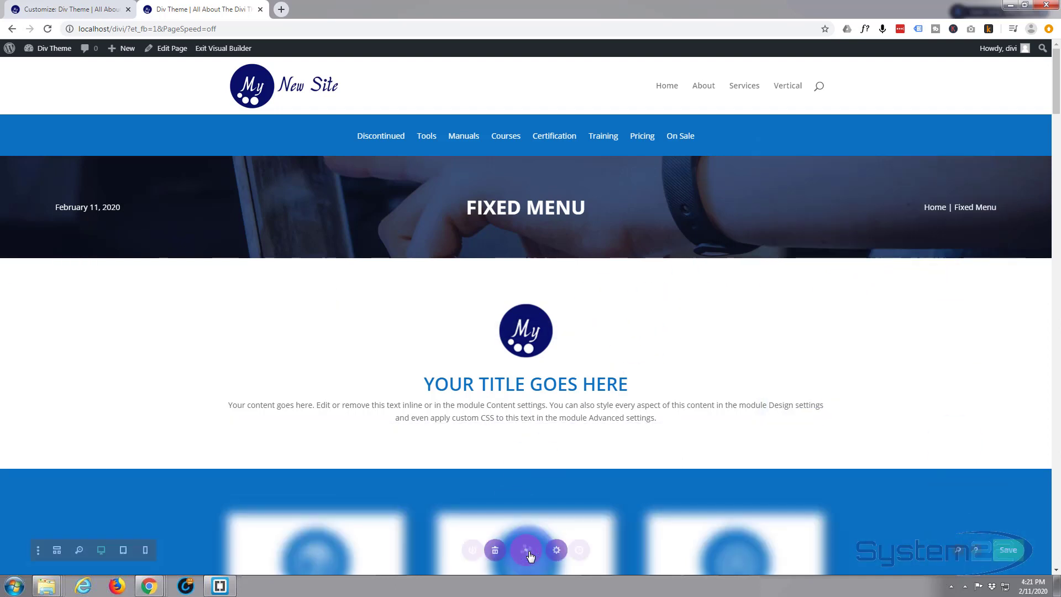
click(1020, 551)
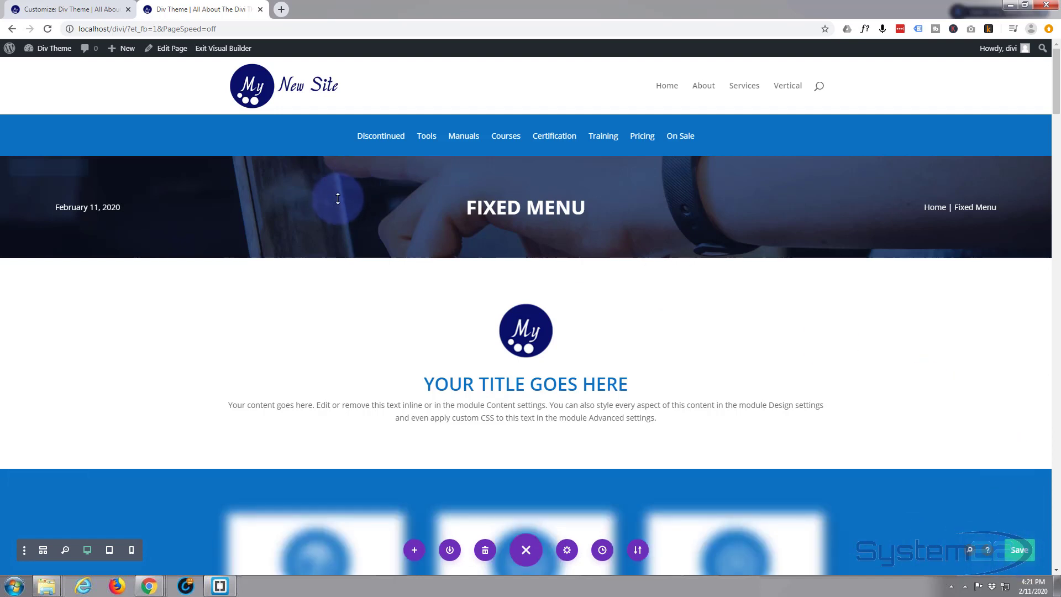
click(224, 49)
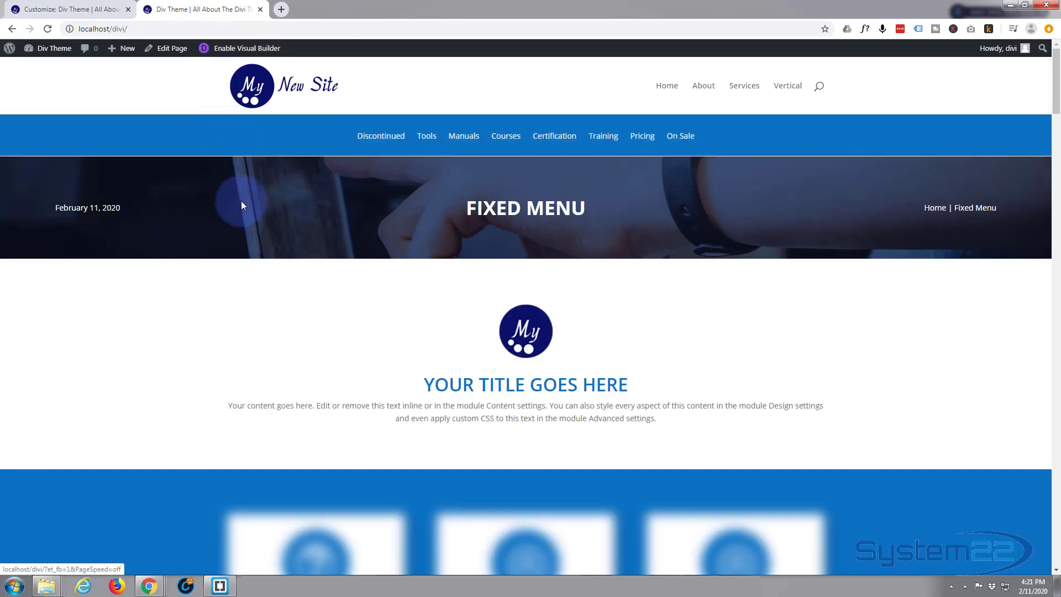
scroll(213, 334, down, 1)
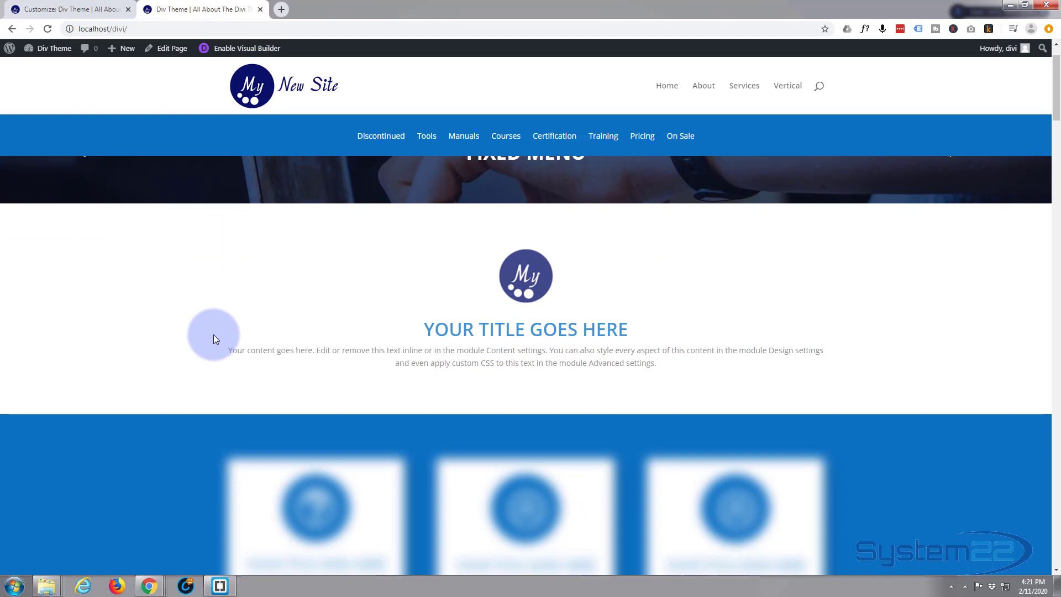
scroll(214, 334, up, 1)
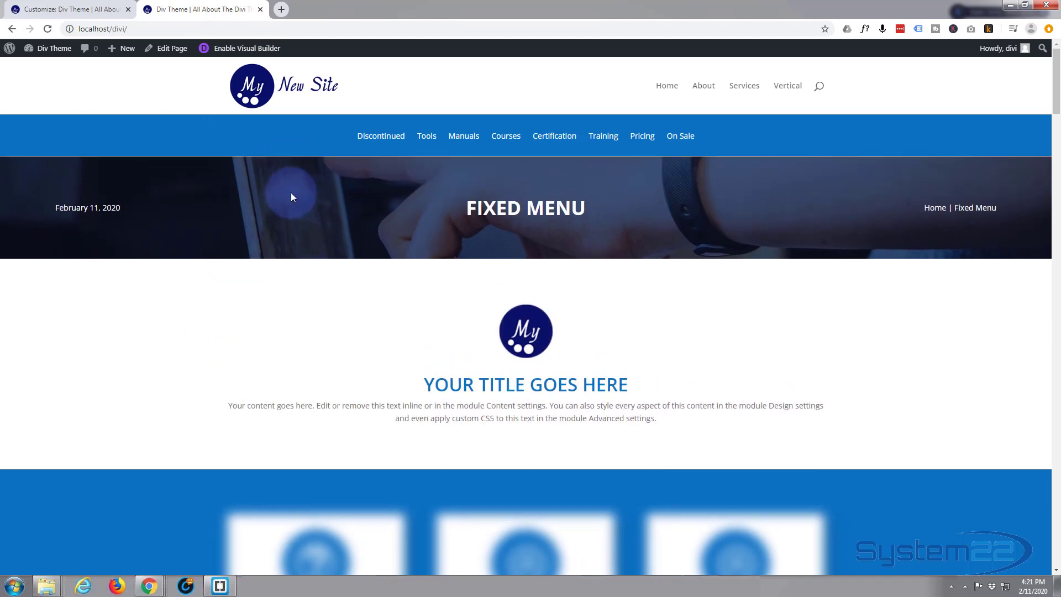
scroll(234, 192, down, 3)
scroll(234, 193, down, 6)
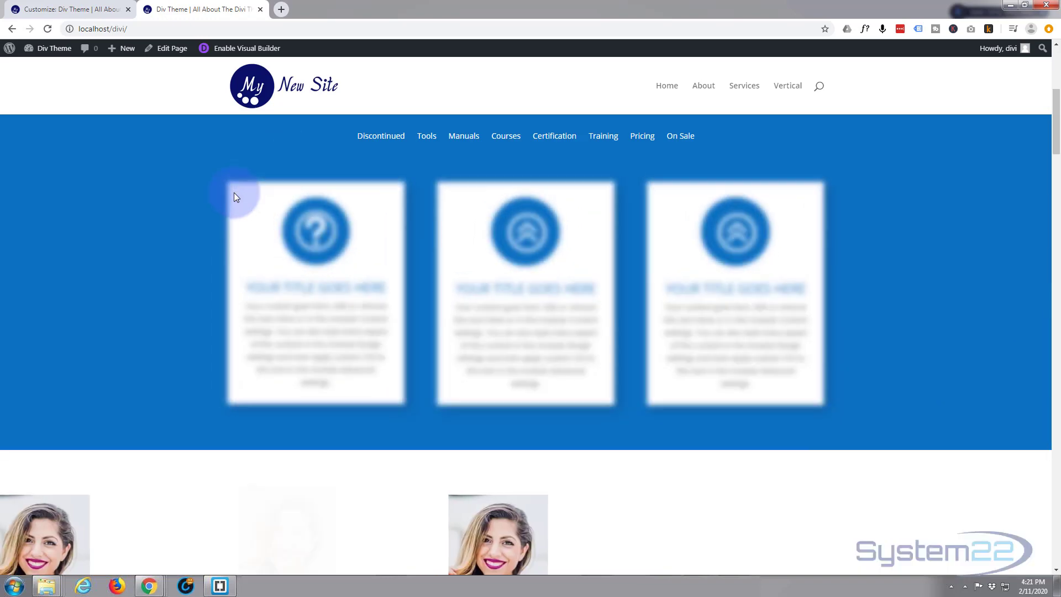
scroll(233, 192, up, 6)
scroll(234, 191, up, 3)
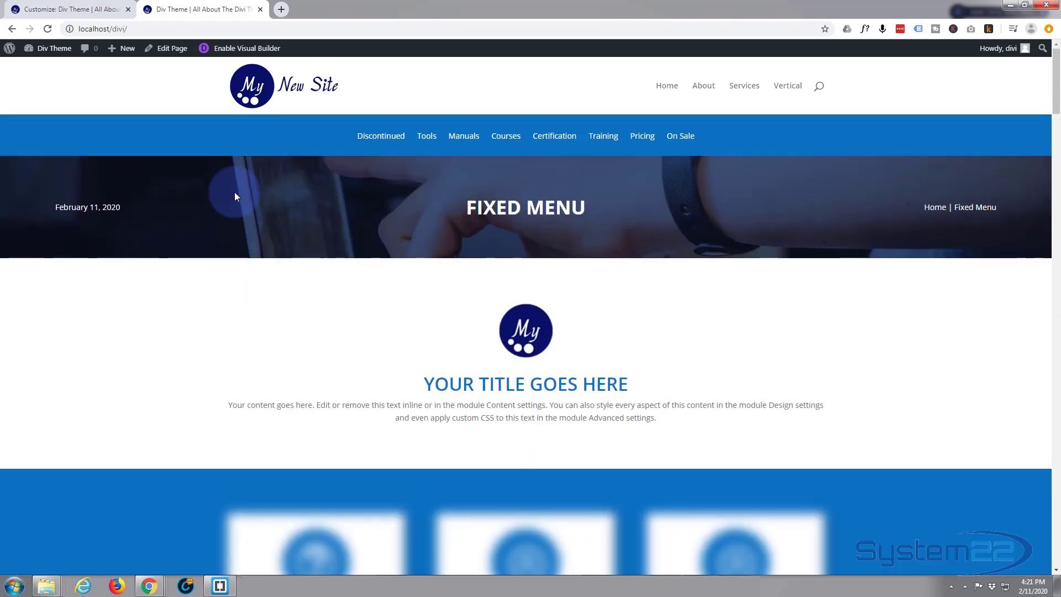
scroll(231, 173, down, 3)
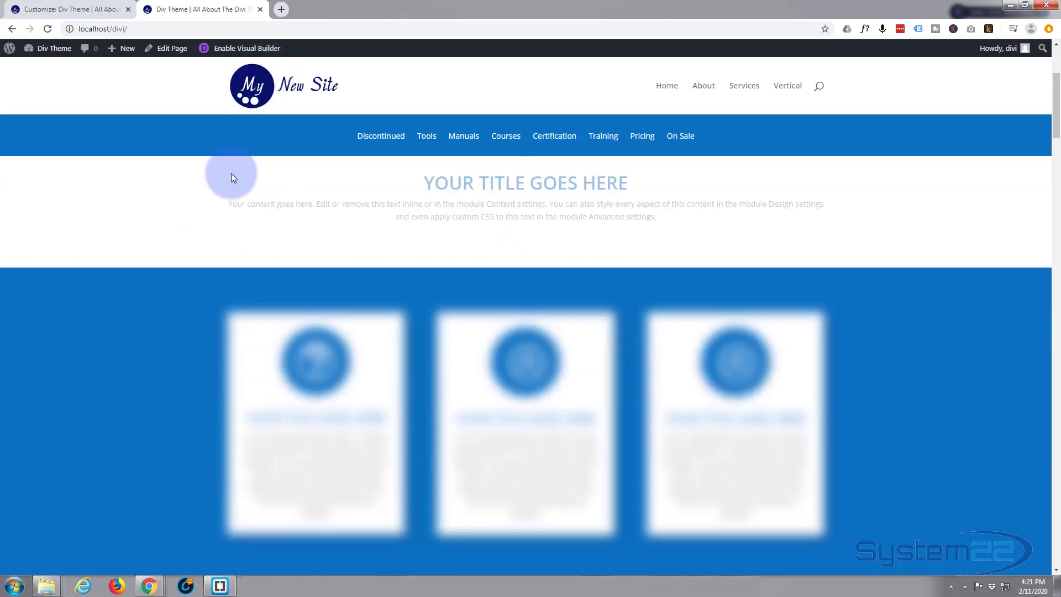
scroll(232, 171, up, 3)
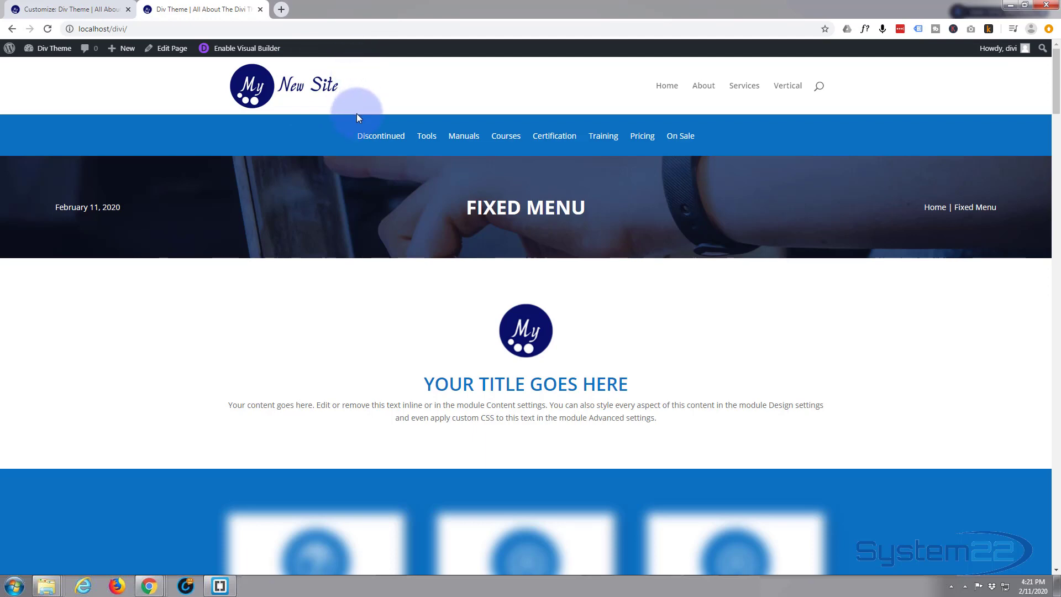
- Return to the Customizer and open Header & Navigation's Fixed Navigation Settings
click(74, 11)
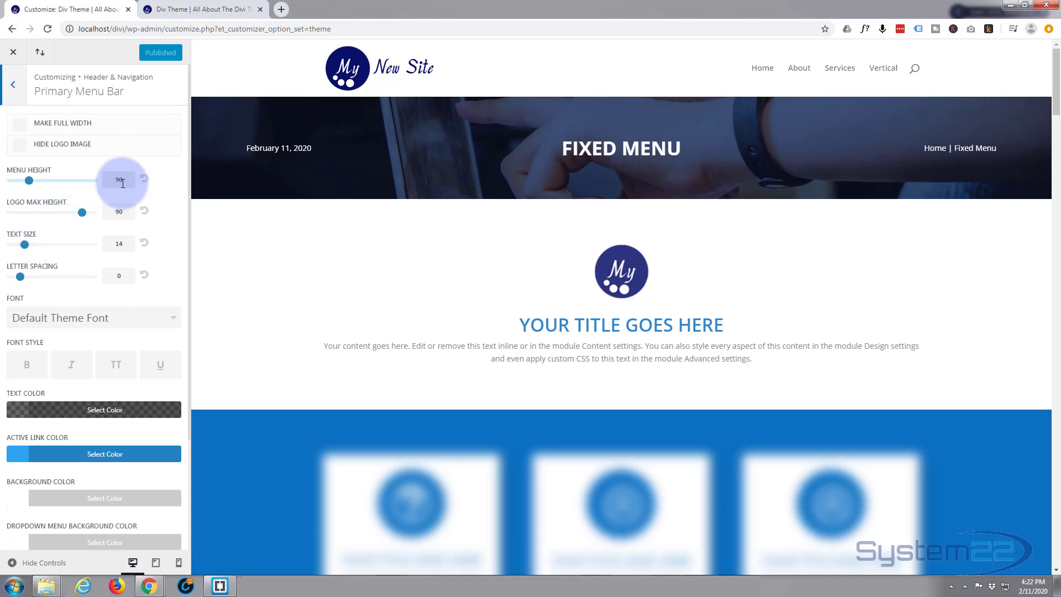
click(16, 86)
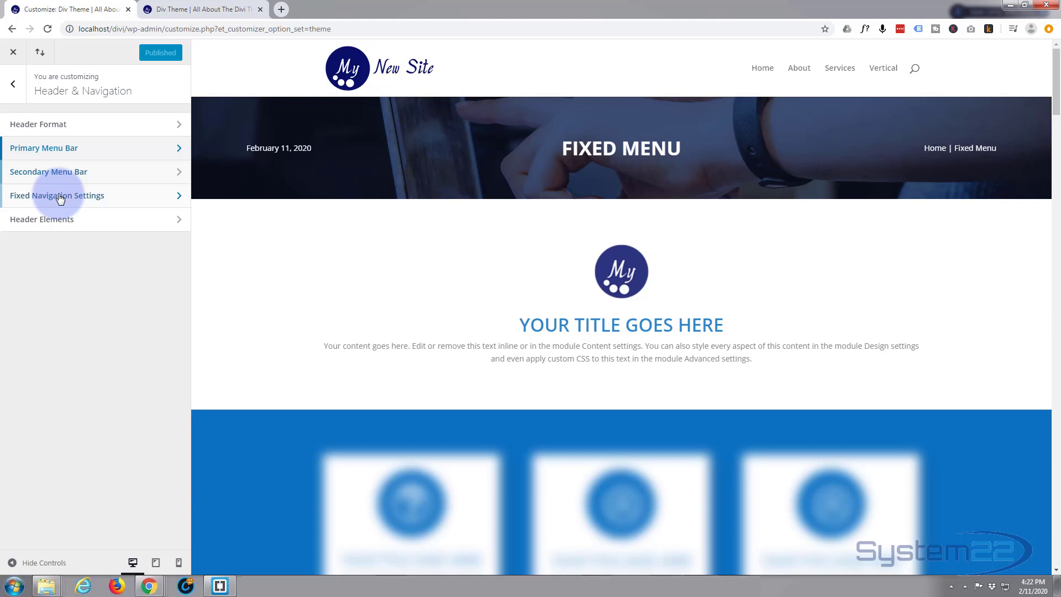
click(89, 203)
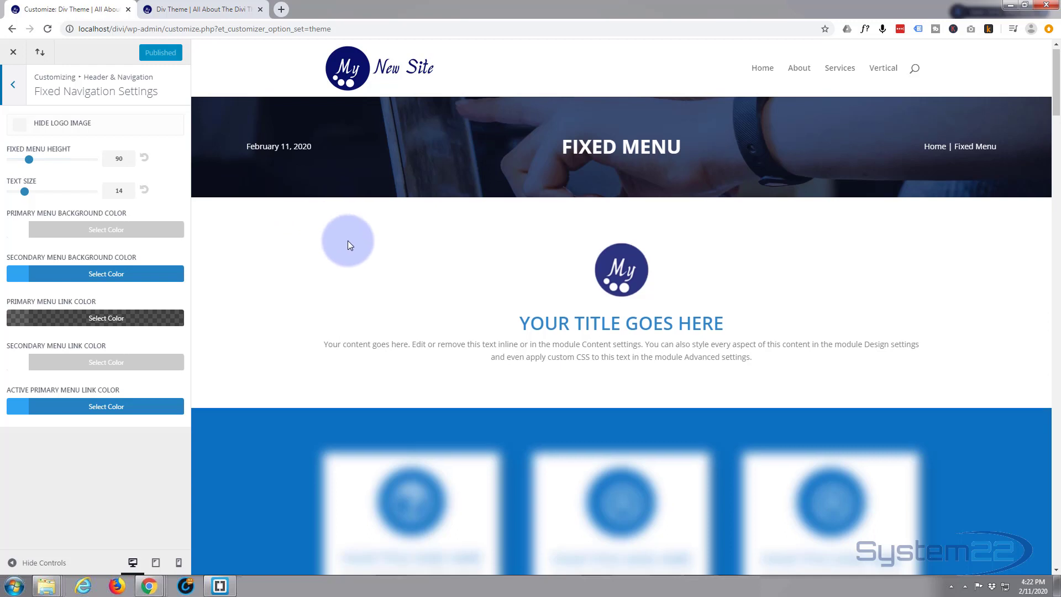
scroll(347, 240, down, 4)
scroll(347, 241, up, 4)
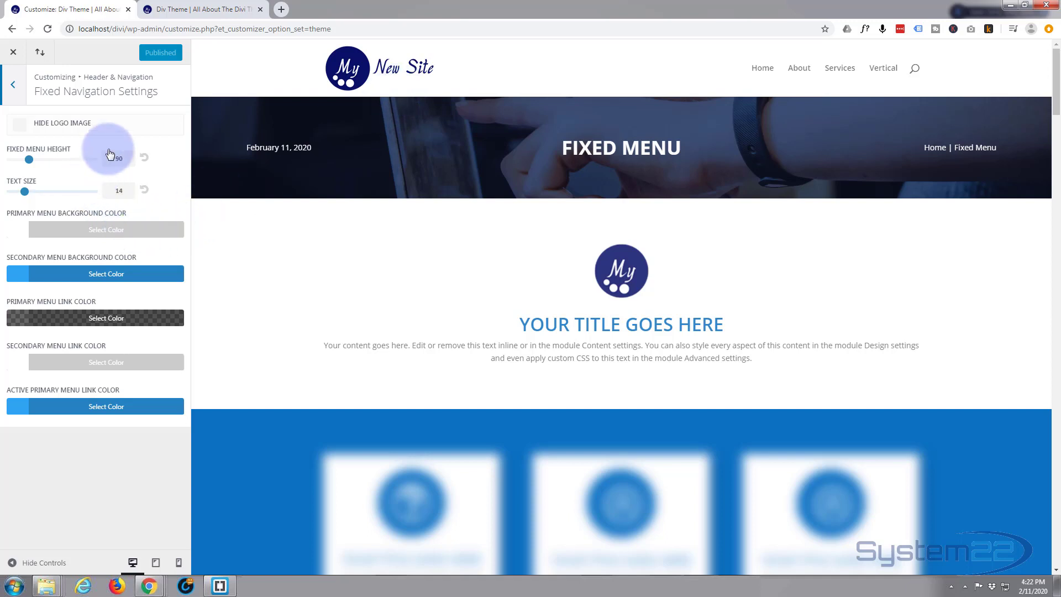
- Set Fixed Menu Height to 60 and publish the change
double_click(127, 158)
text(5)
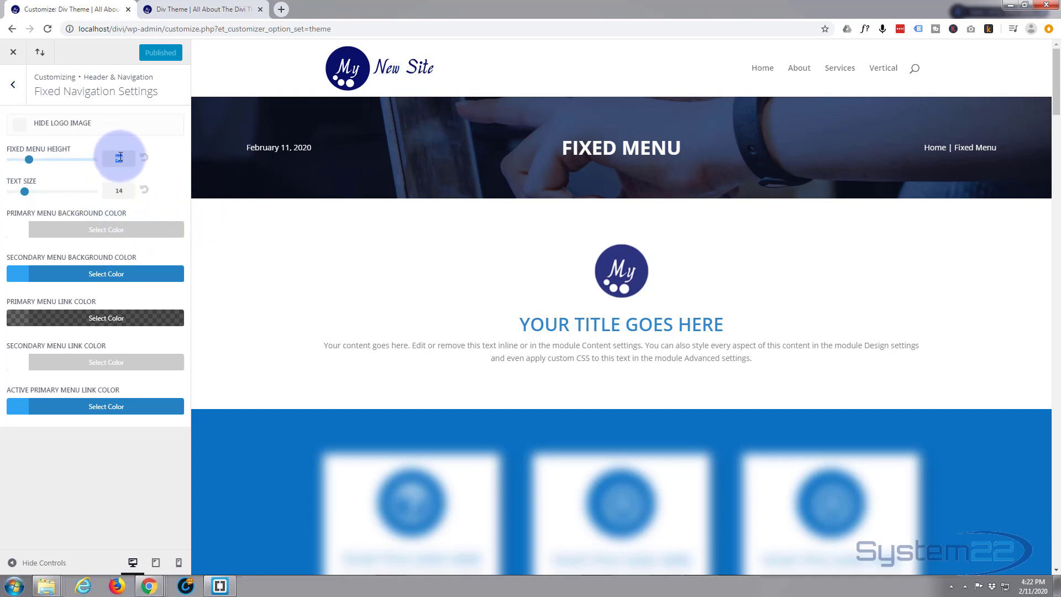
text(0)
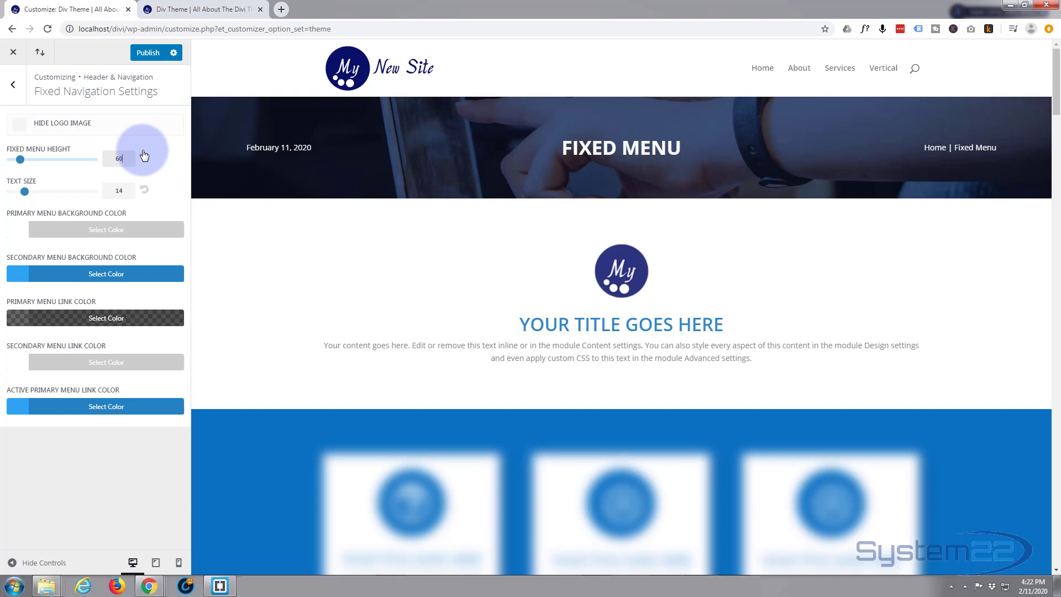
click(254, 181)
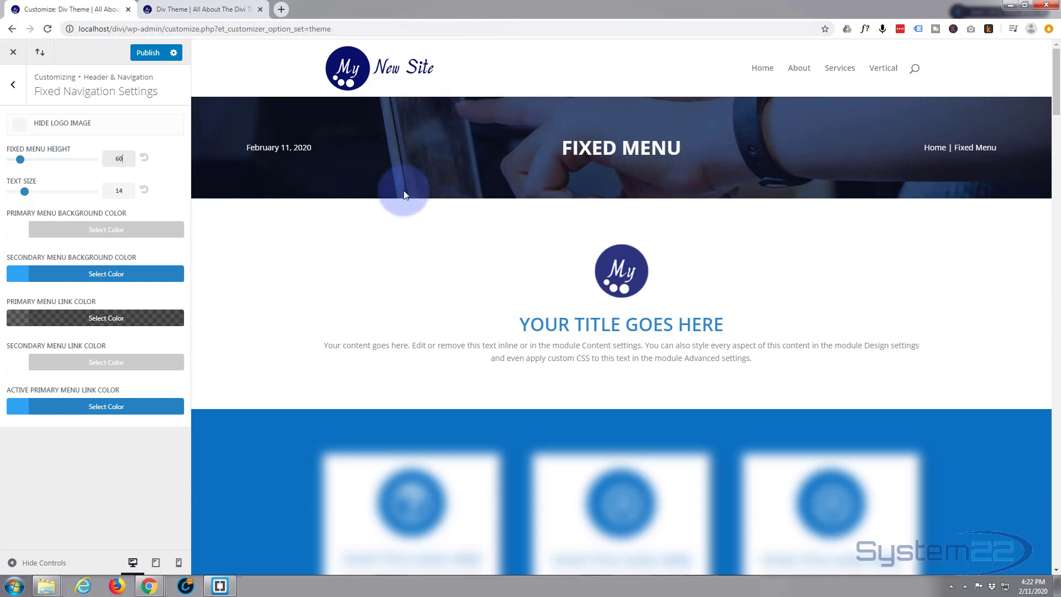
scroll(403, 155, down, 4)
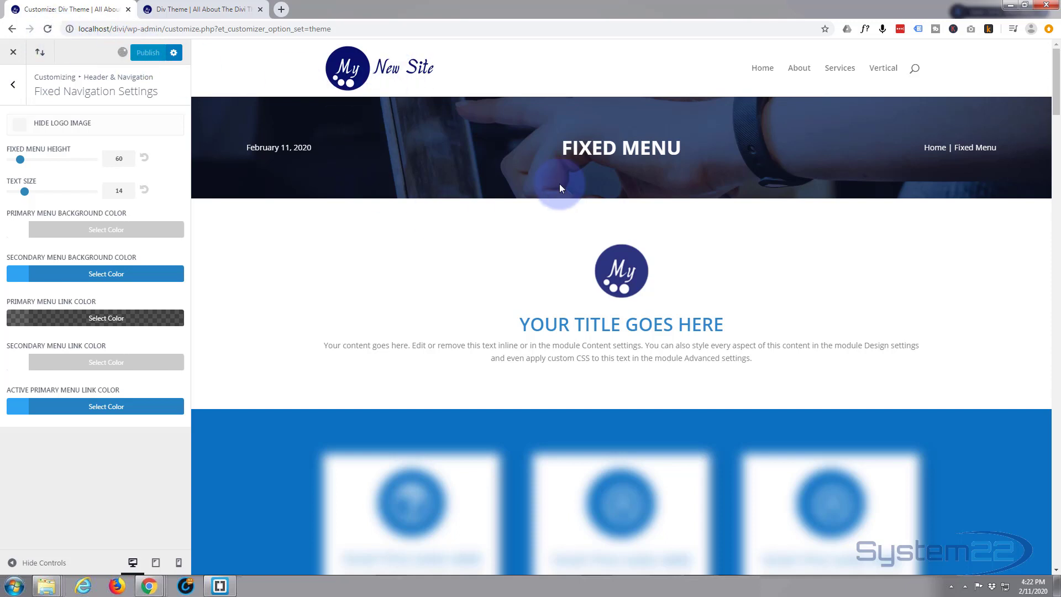
- Reload the Customizer and scroll the preview to check the blue menu beneath the header
click(48, 28)
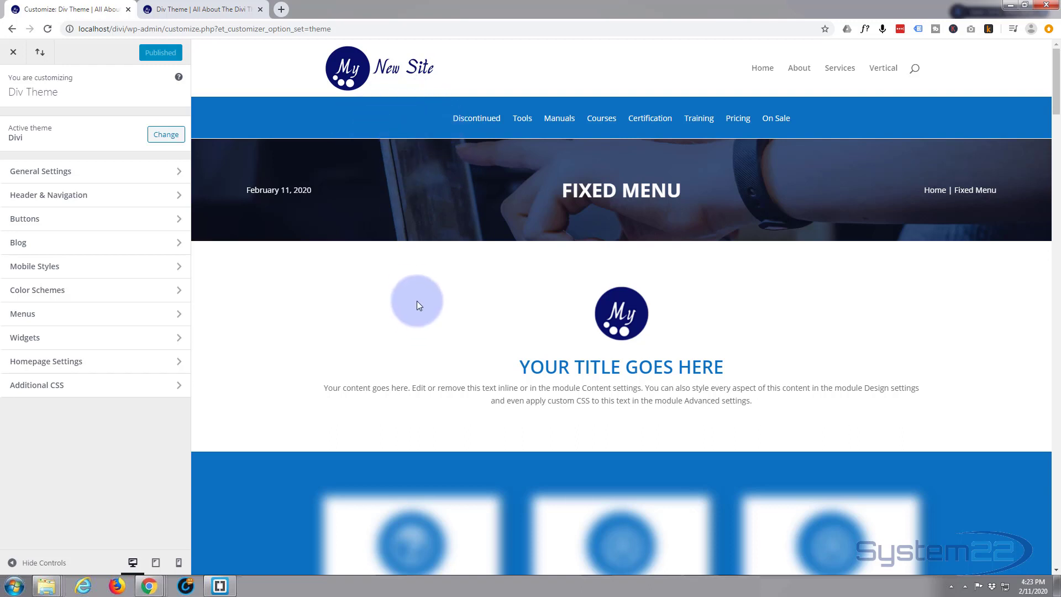
scroll(420, 299, down, 3)
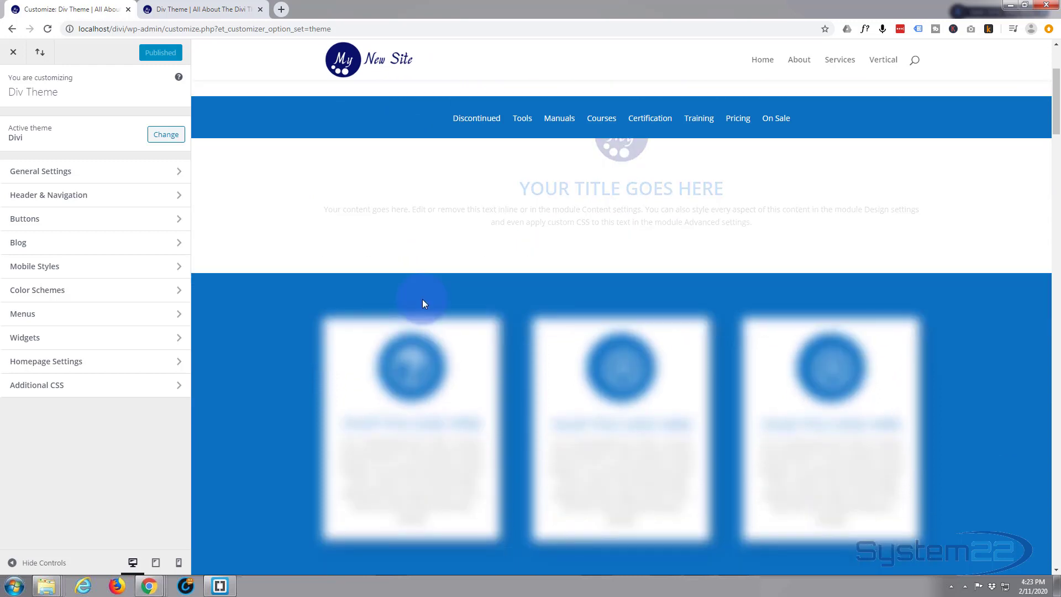
scroll(422, 304, down, 2)
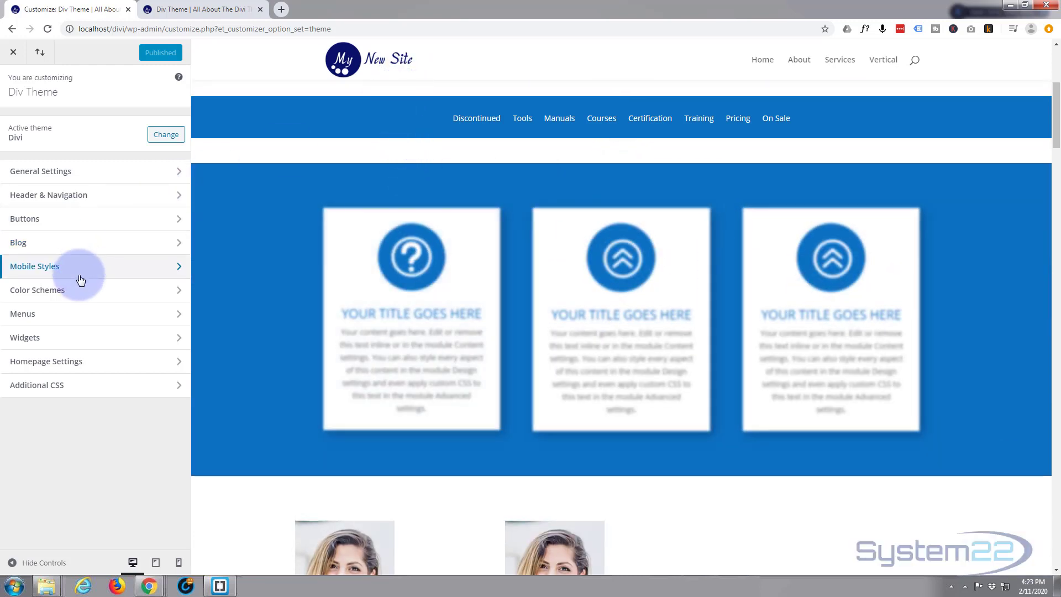
- Change the Fixed Menu Height under Fixed Navigation Settings from 60 to 90
click(93, 197)
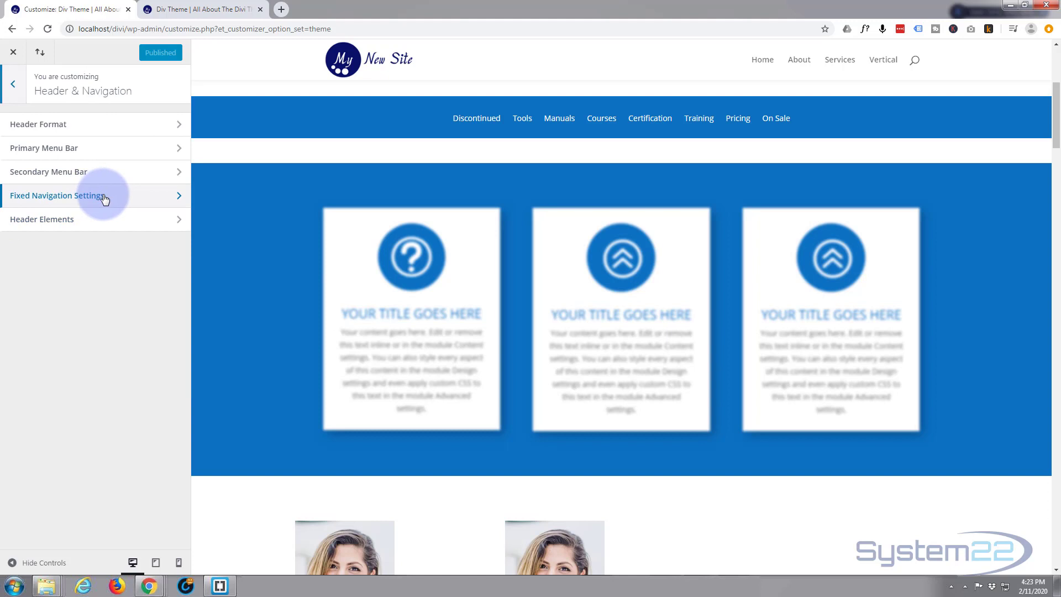
click(96, 197)
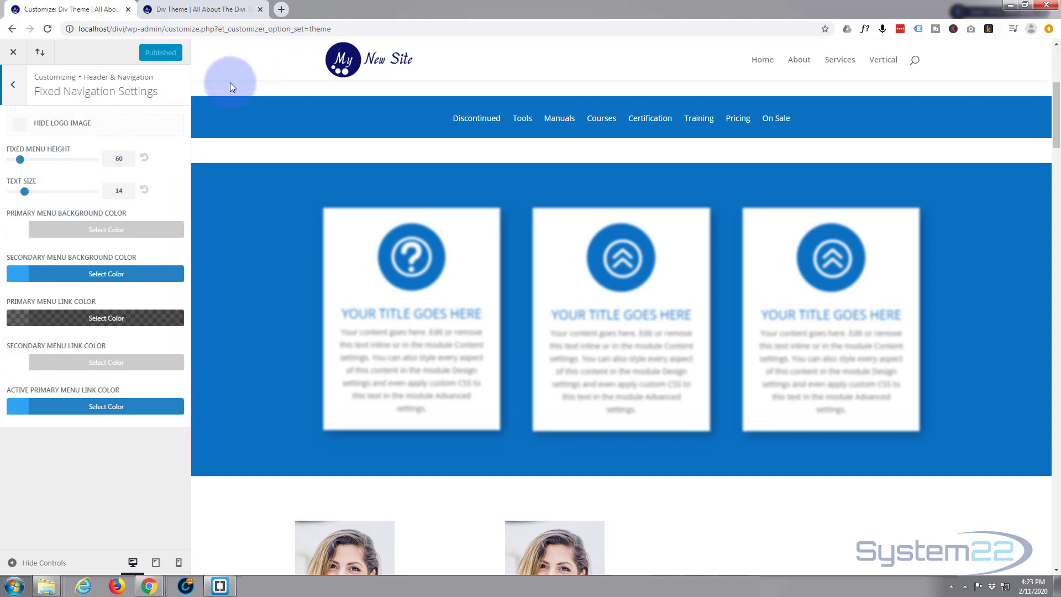
double_click(119, 158)
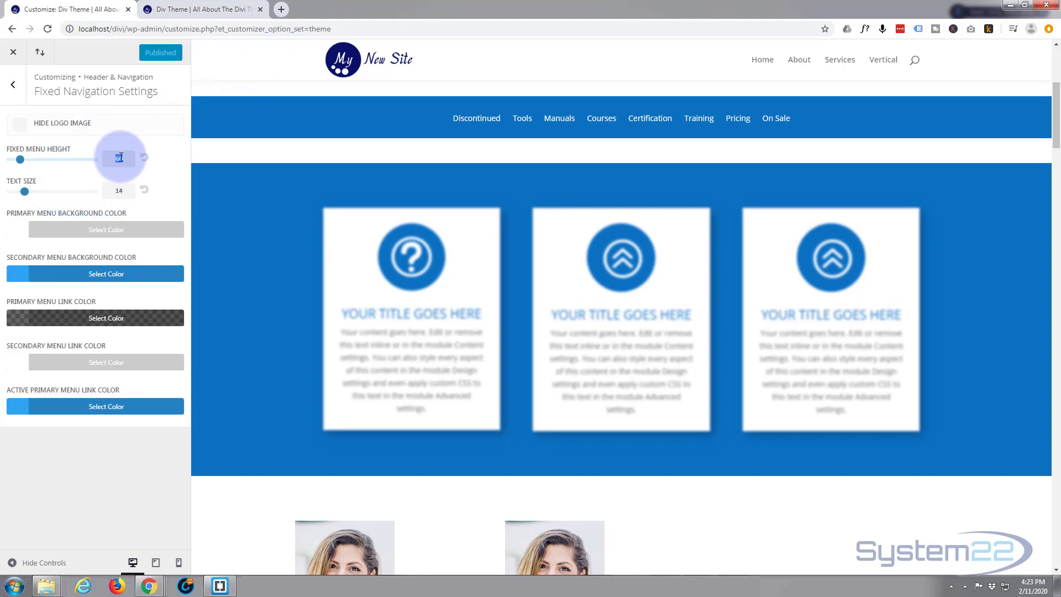
text(90)
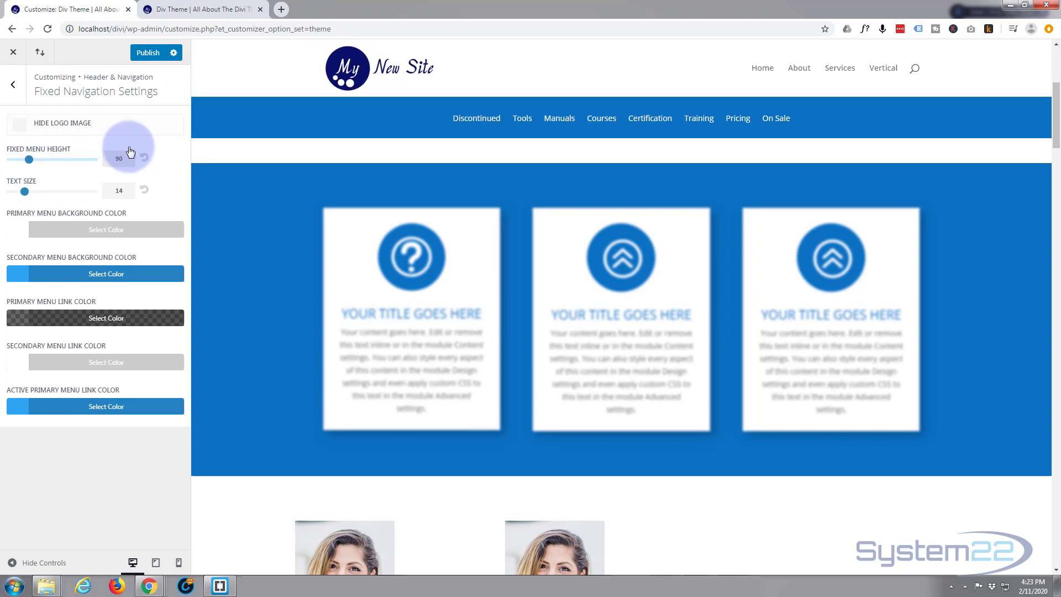
- Confirm the Primary Menu Bar height is also 90, then publish the Customizer changes
click(26, 83)
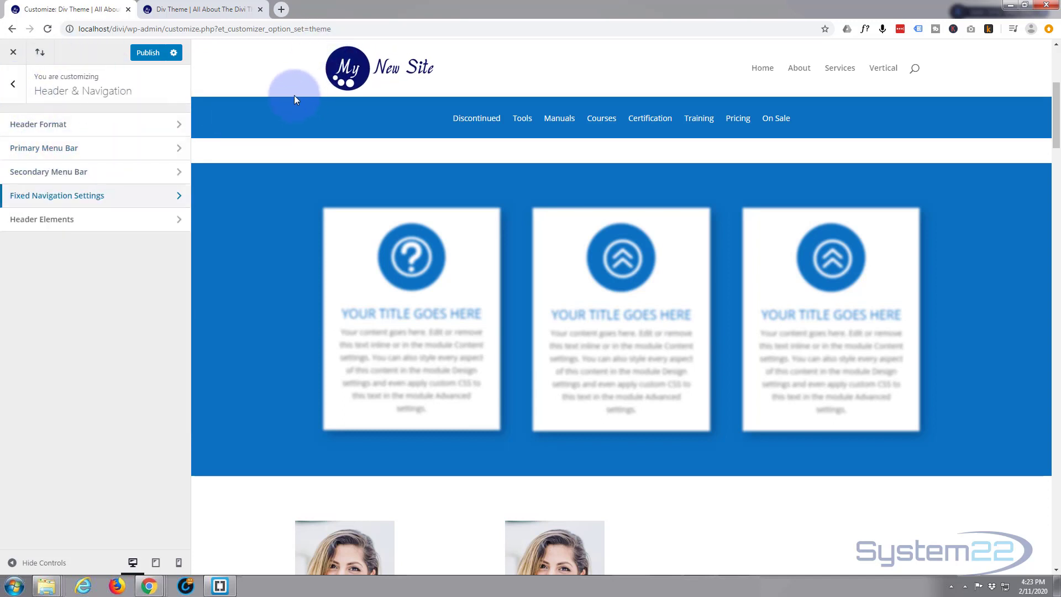
click(120, 153)
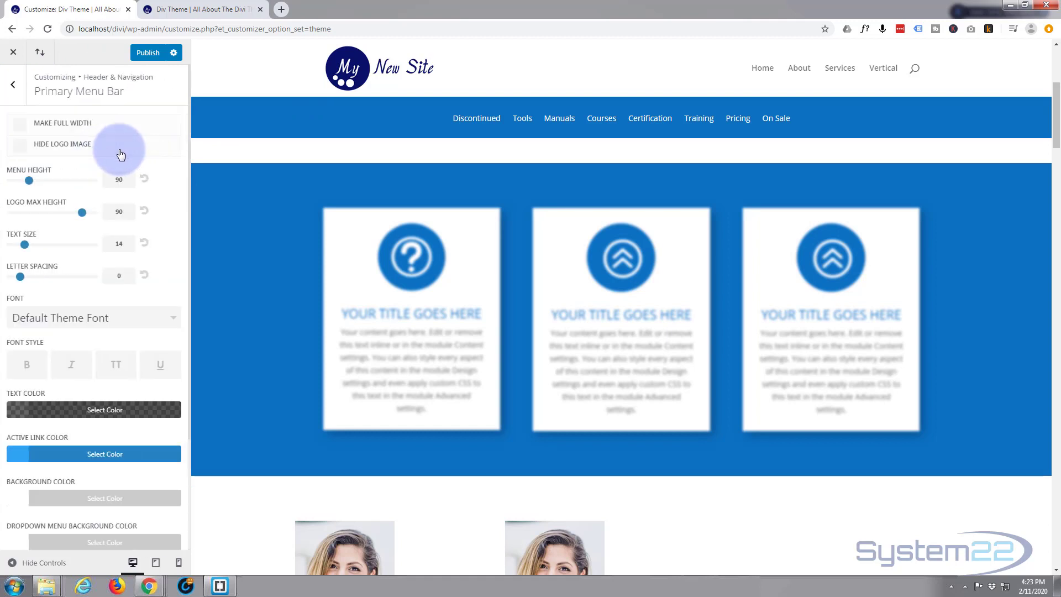
click(147, 53)
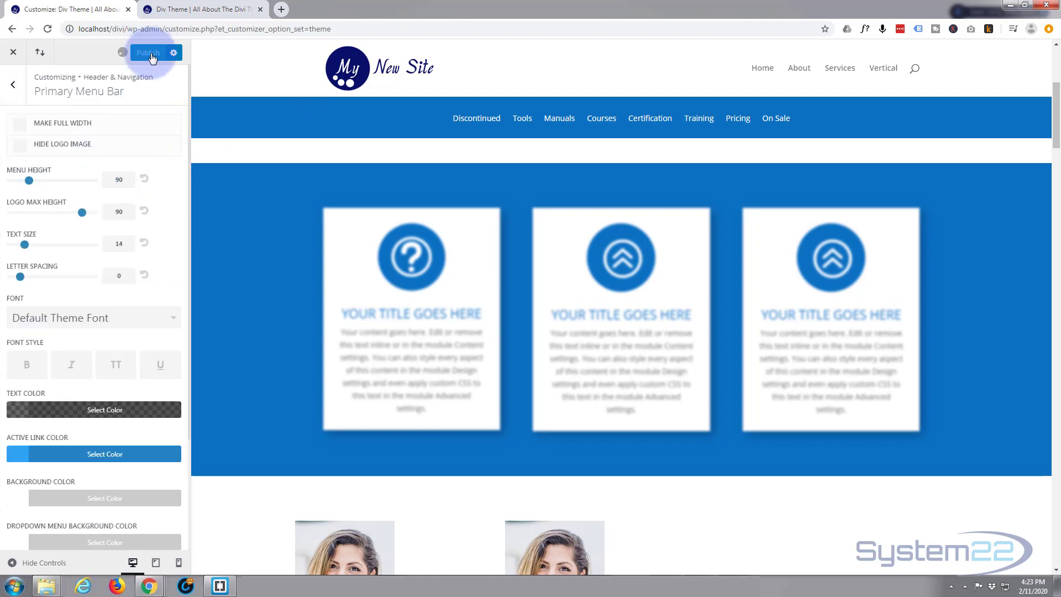
- Open the Fixed Menu page in the Visual Builder and bring up the banner section's settings
click(216, 10)
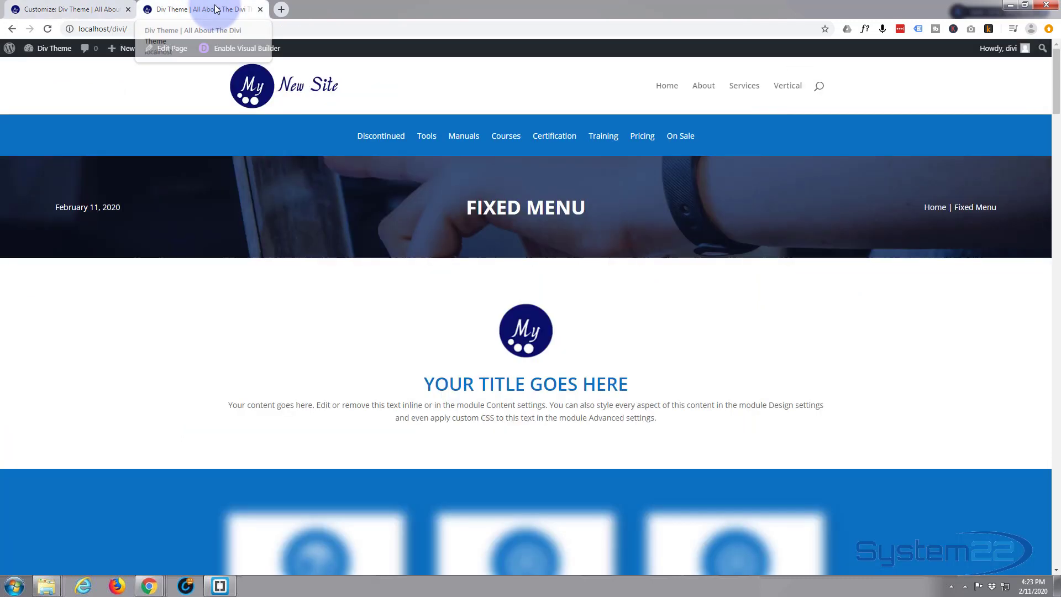
click(243, 48)
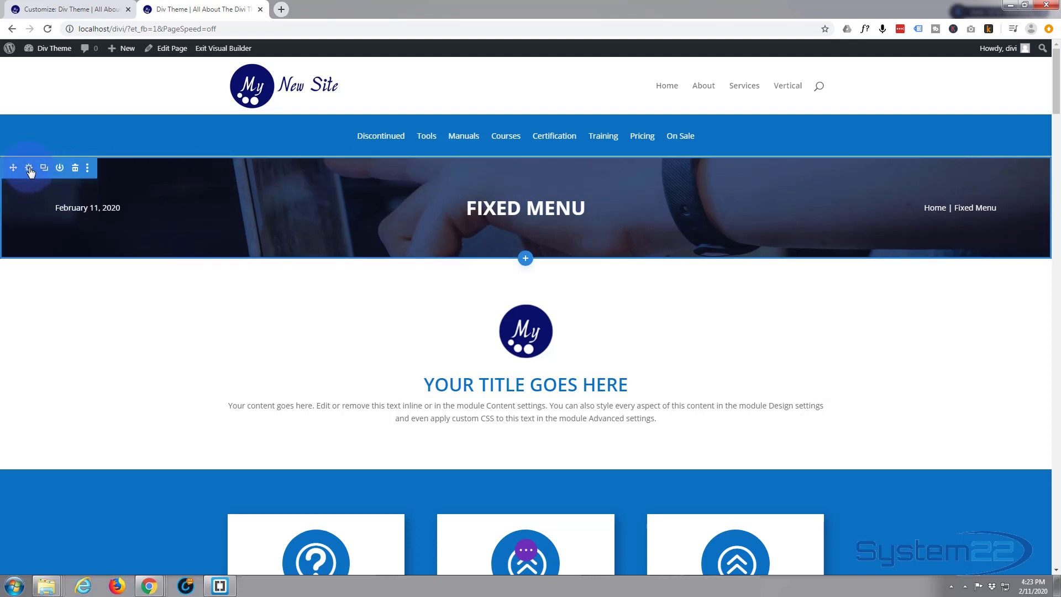
click(30, 168)
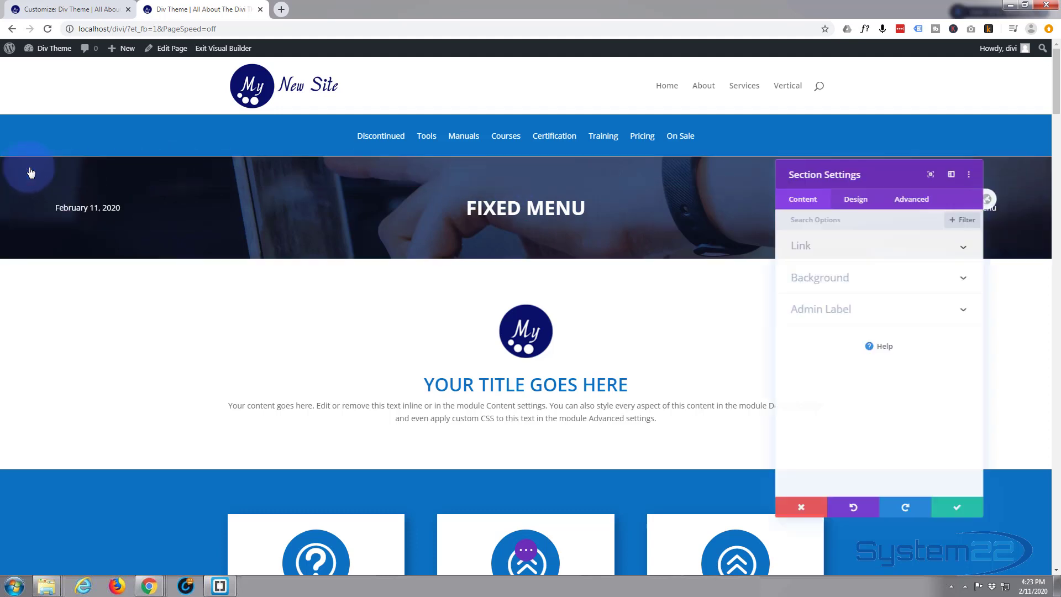
- Lower the banner section's top margin from 76px to 74px and save the section
click(852, 190)
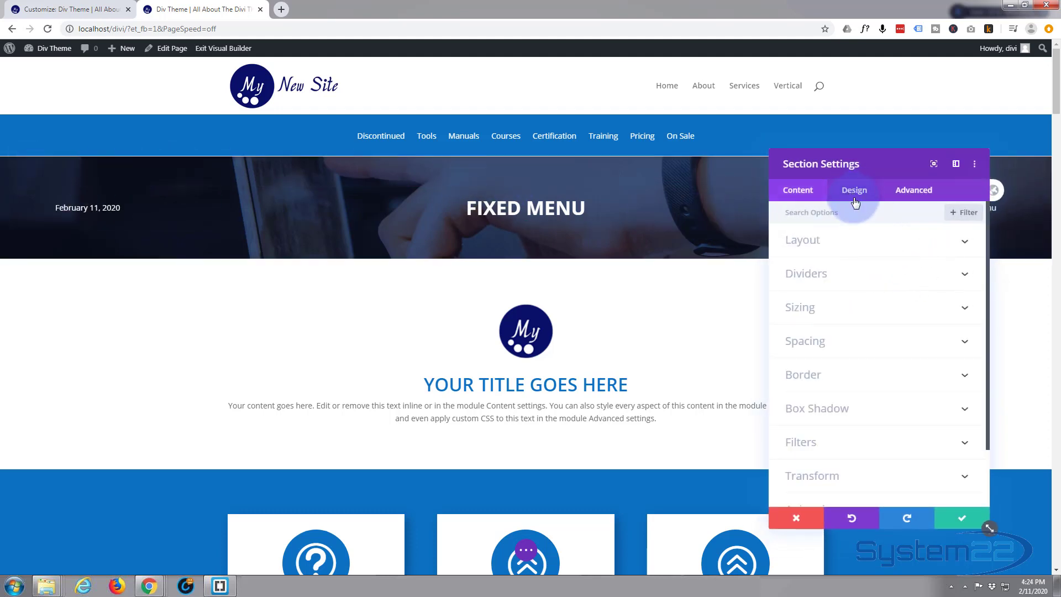
click(842, 347)
click(815, 260)
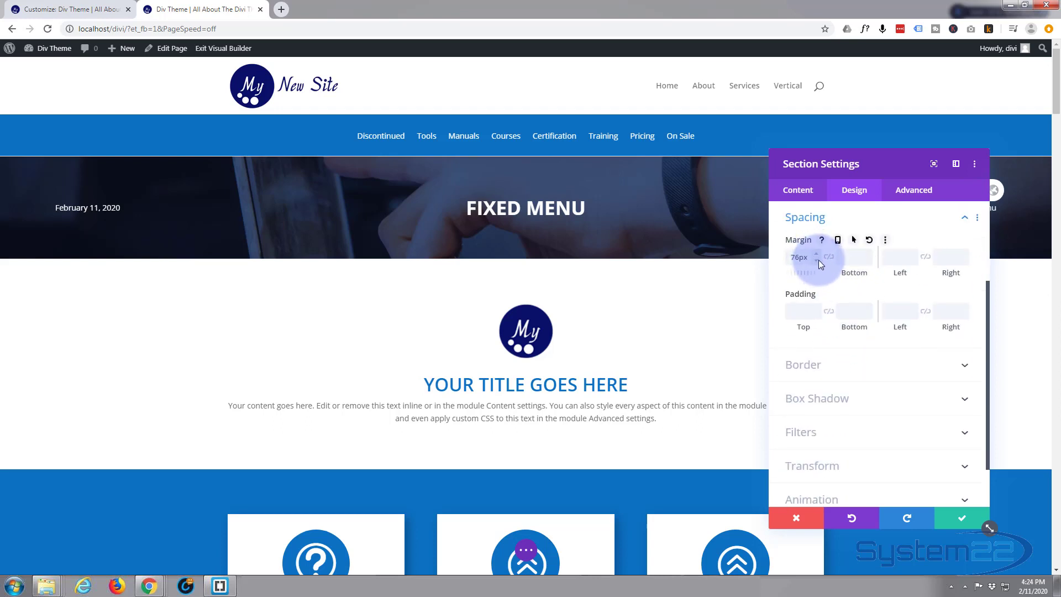
click(818, 260)
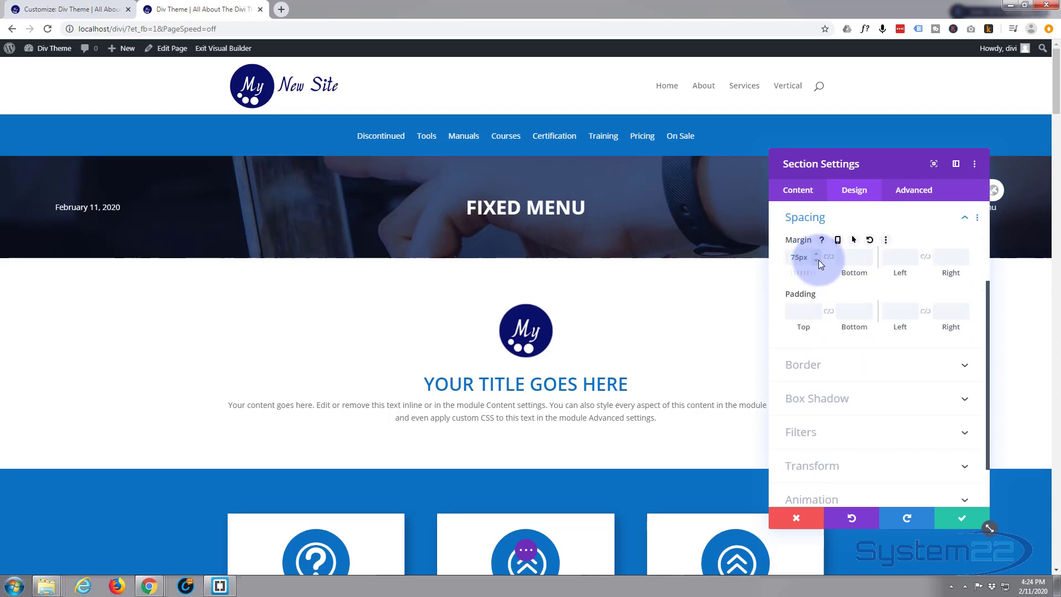
click(819, 262)
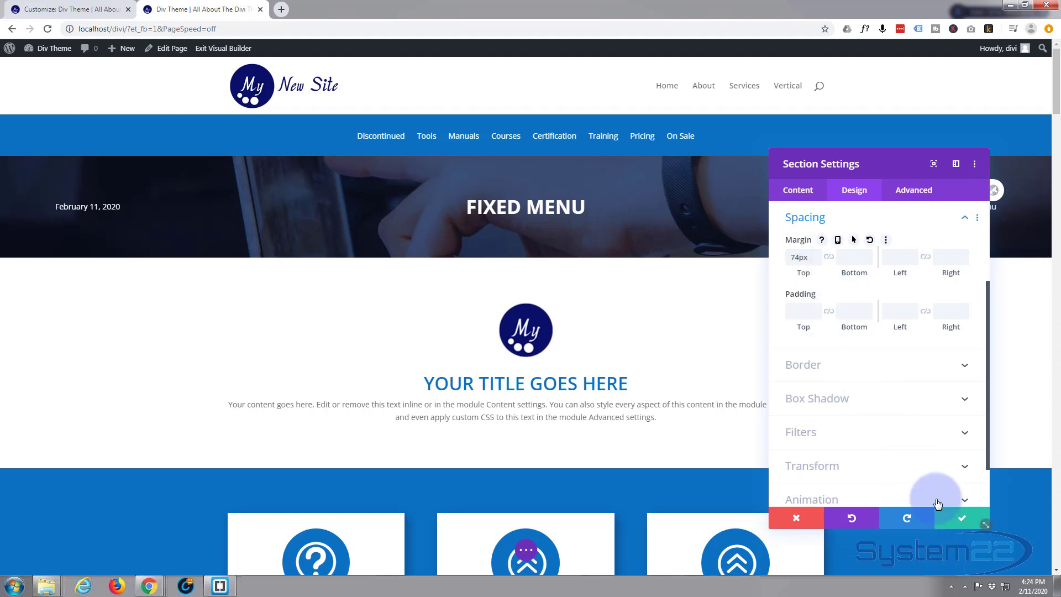
click(960, 519)
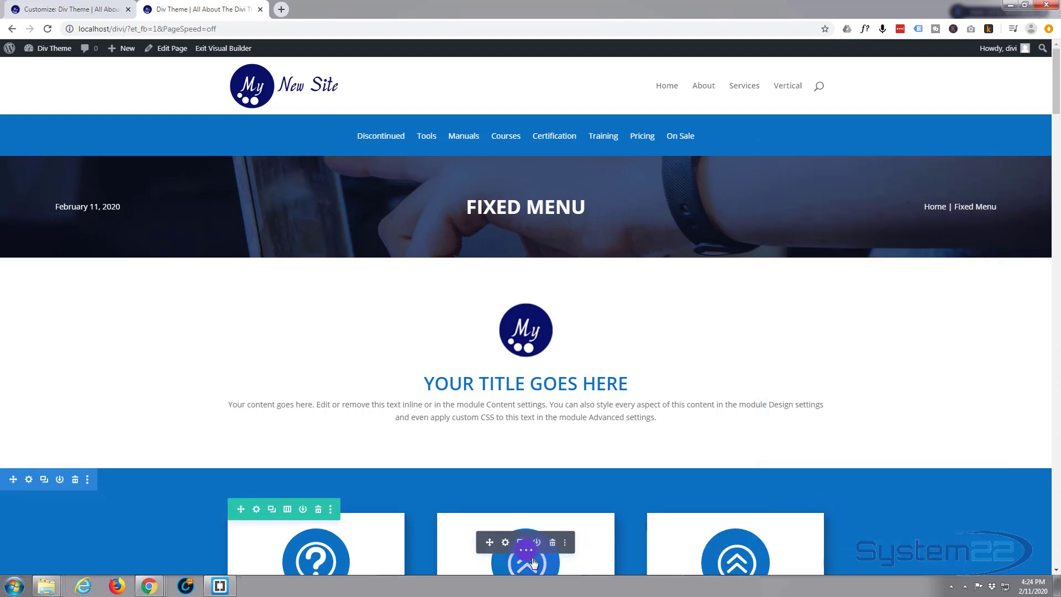